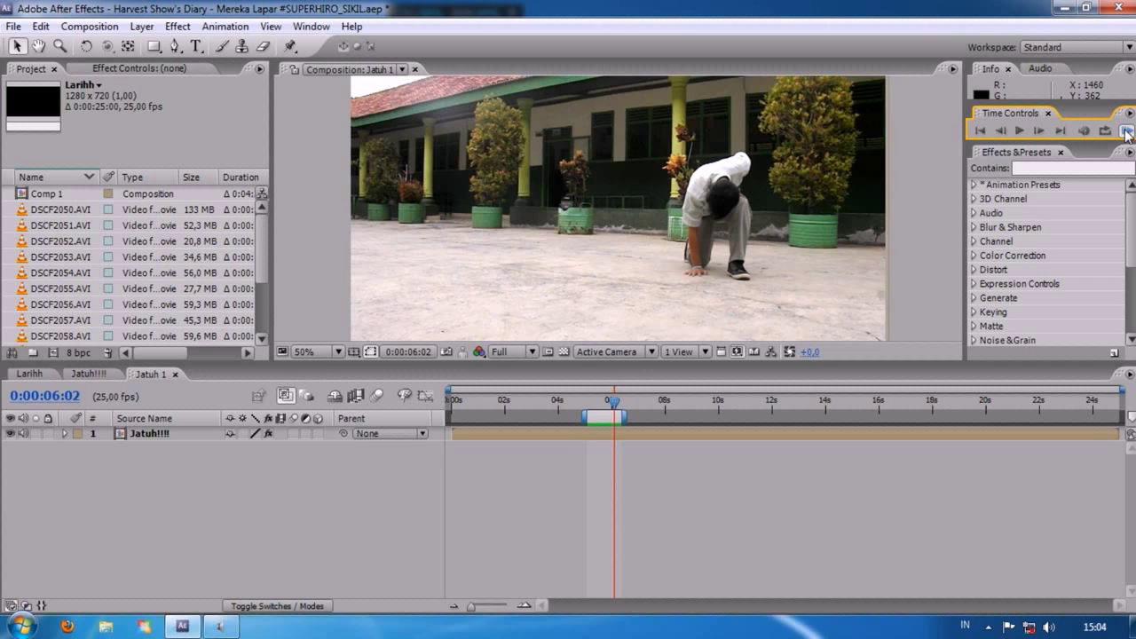
Preview the work area of the Jatuh 1 composition to see the landing shot.
click(1126, 131)
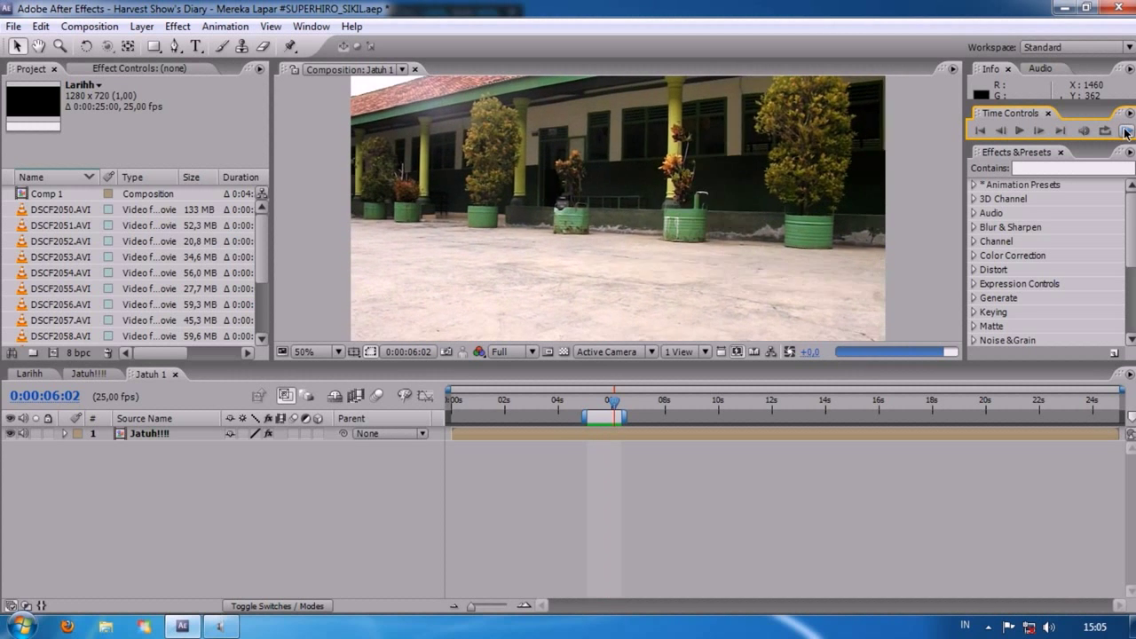
click(1125, 131)
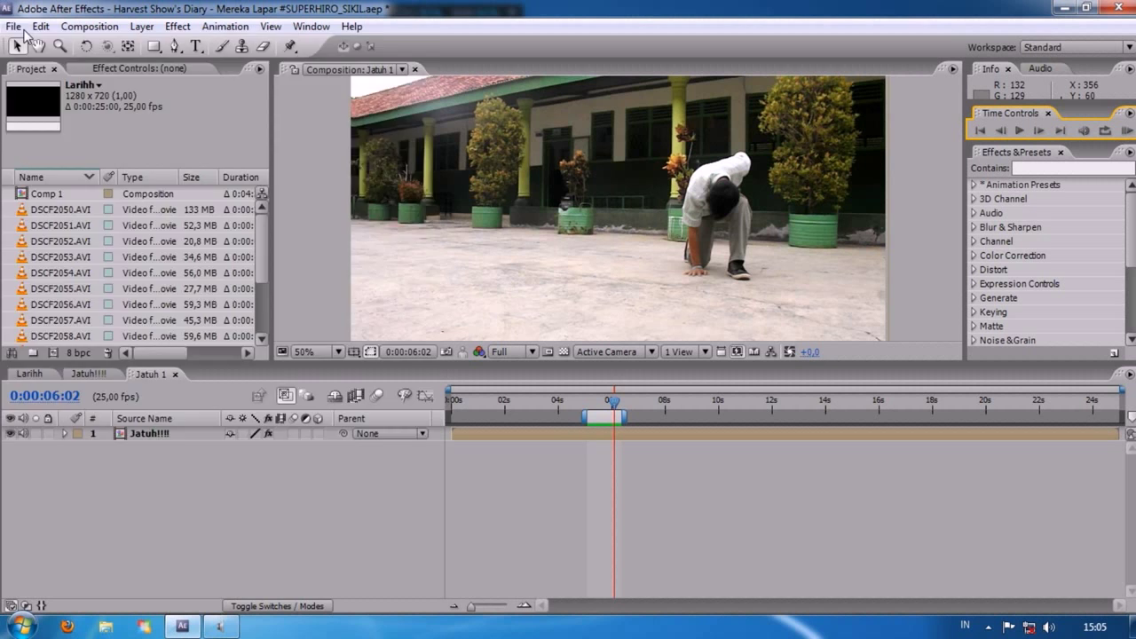
Create a new project without saving the changes to the open one.
click(14, 27)
mouse_move(40, 43)
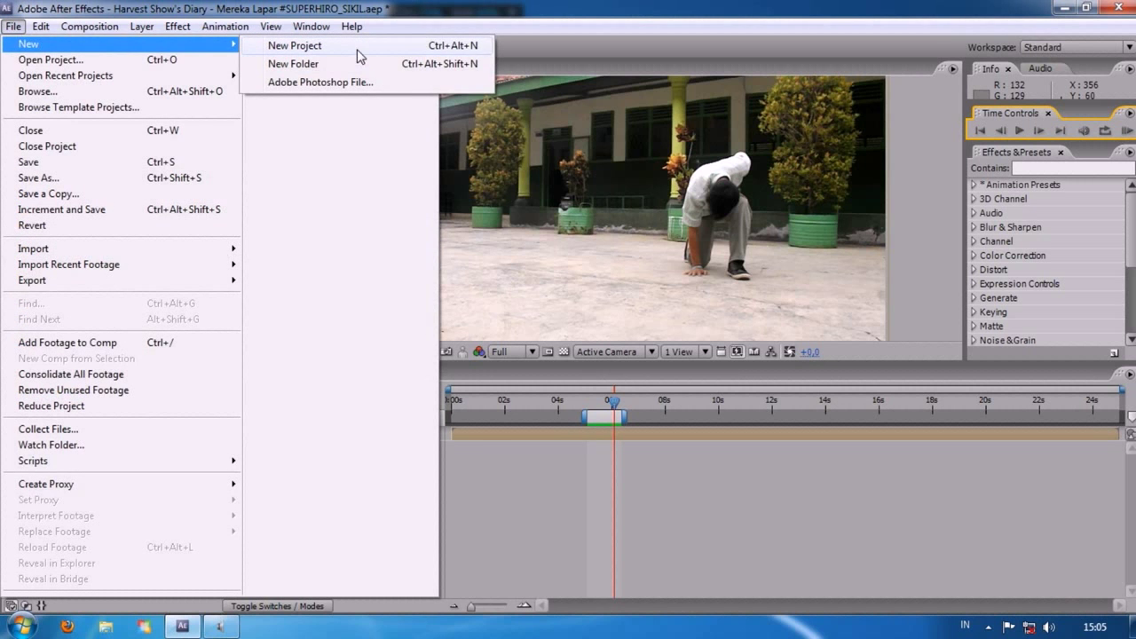
click(355, 46)
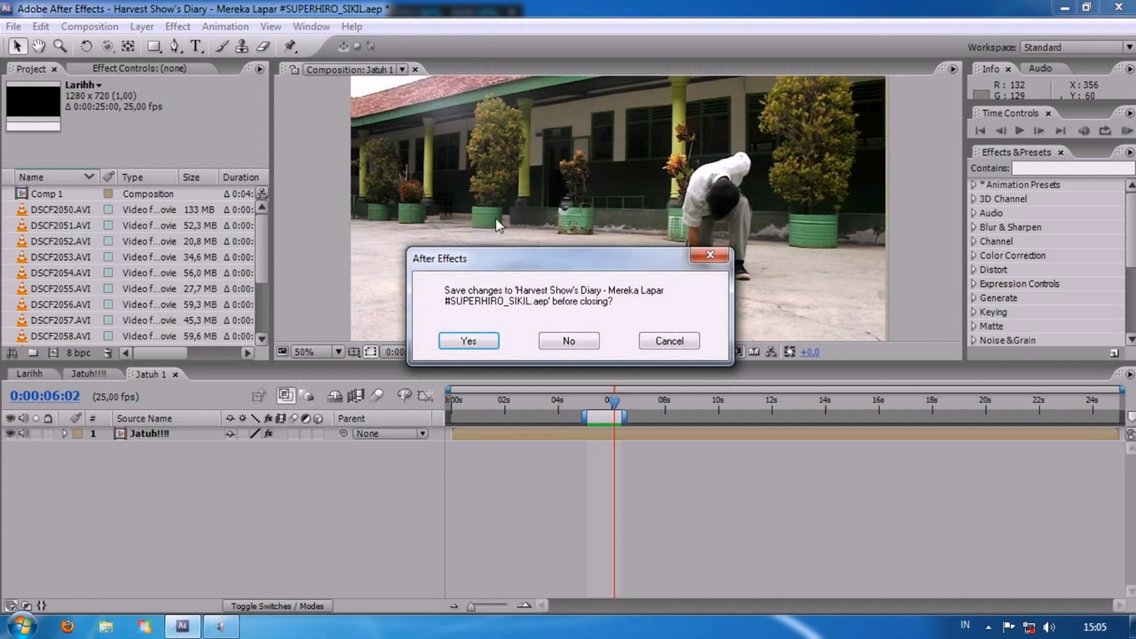
click(569, 342)
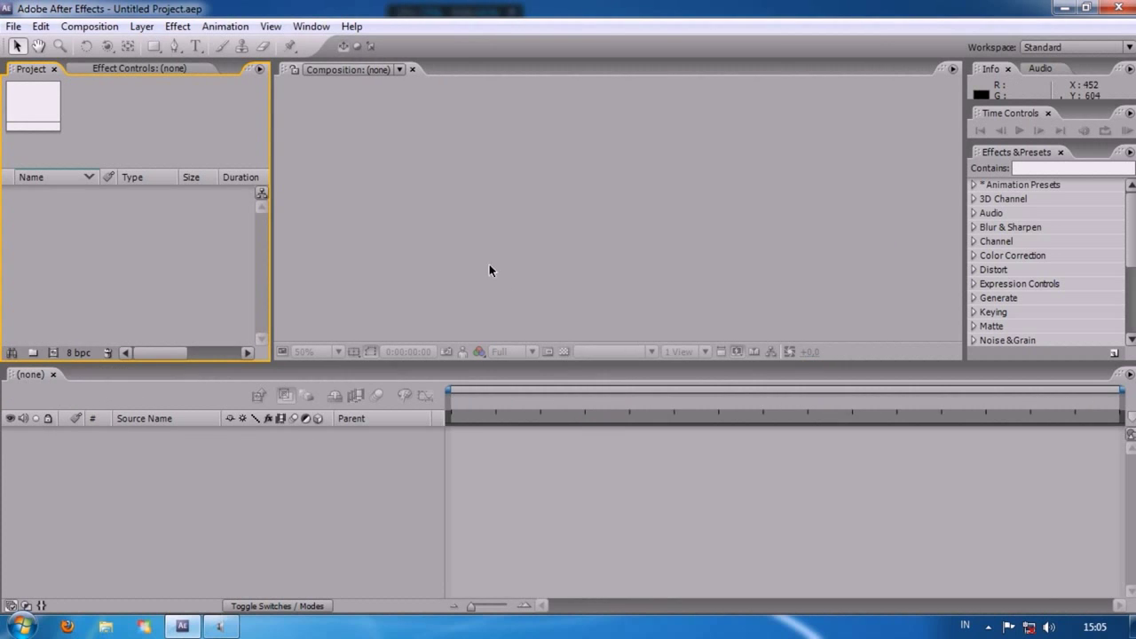
Switch to Windows Explorer and browse from the Dokumen folder on drive D to the Kreatif folder.
right_click(67, 245)
mouse_move(119, 312)
click(105, 626)
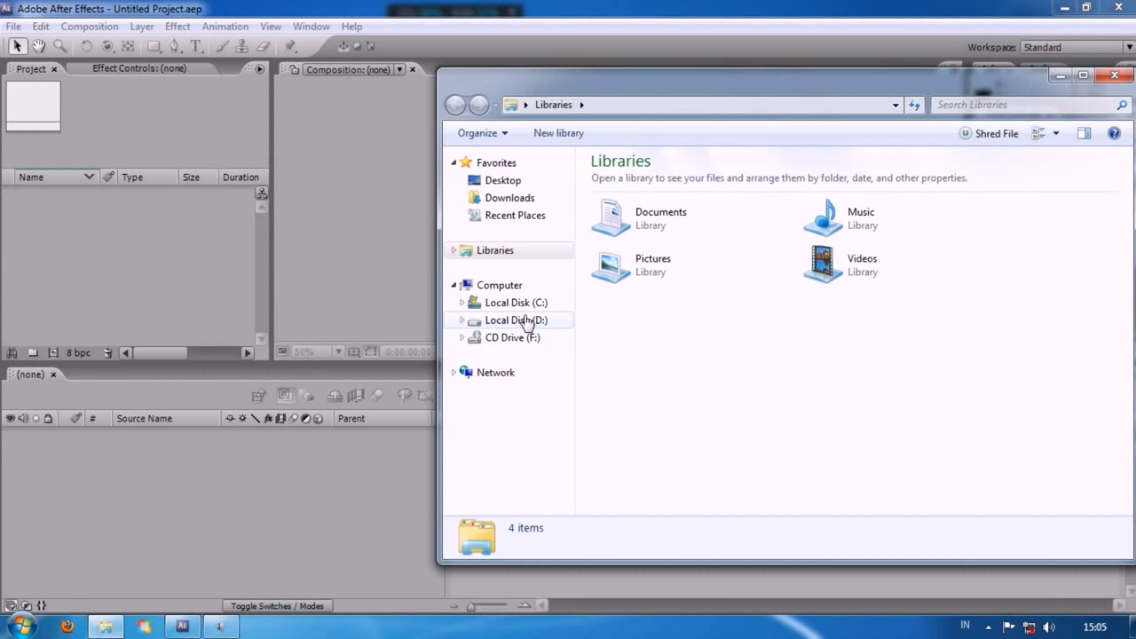
click(527, 321)
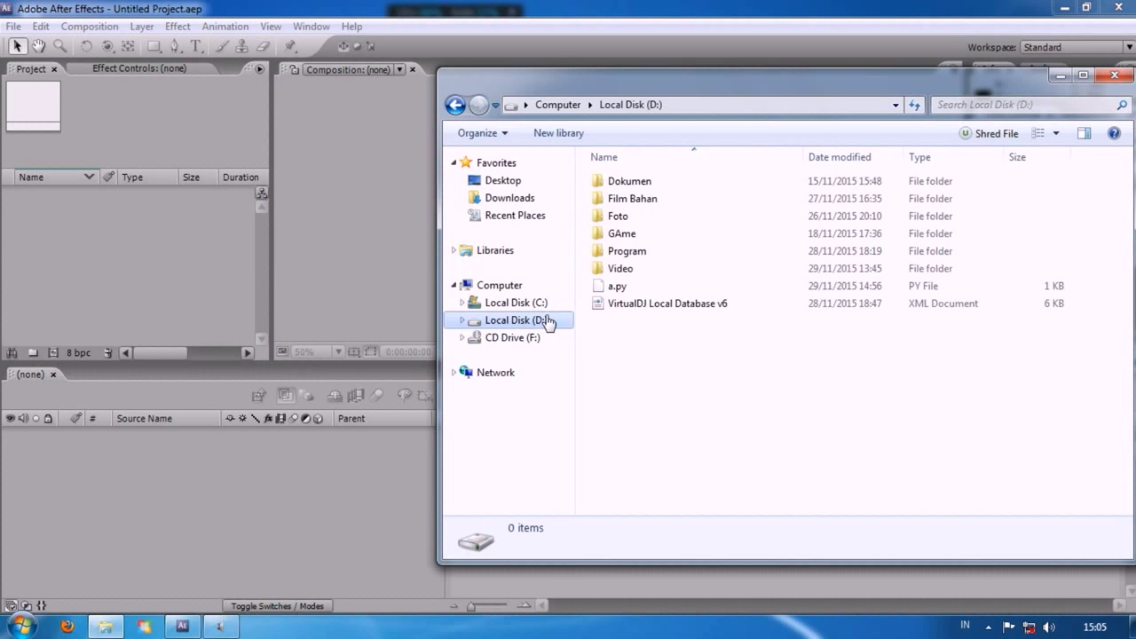
double_click(624, 183)
click(643, 186)
double_click(642, 182)
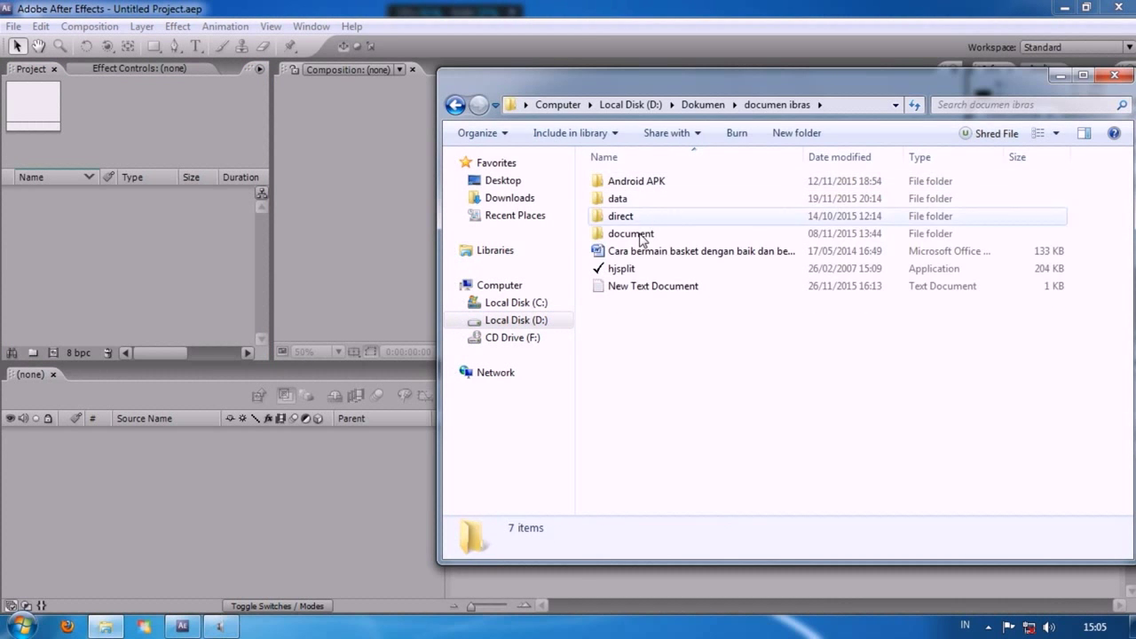
double_click(637, 232)
double_click(623, 182)
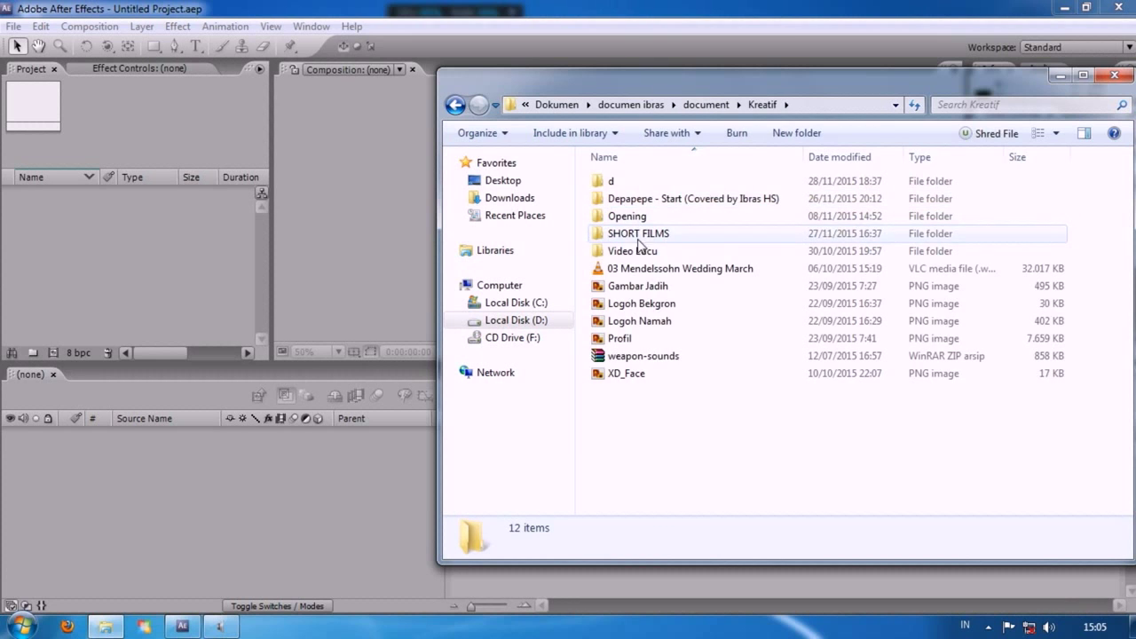
Find and open the Harvest Show's Diary folder inside SHORT FILMS.
double_click(608, 182)
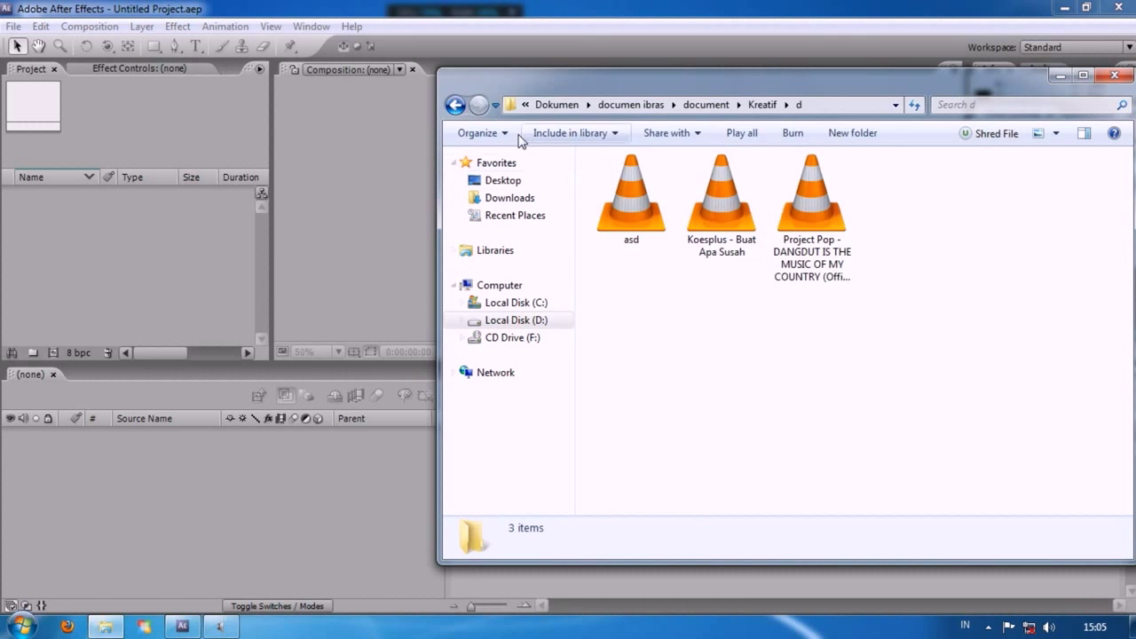
click(455, 105)
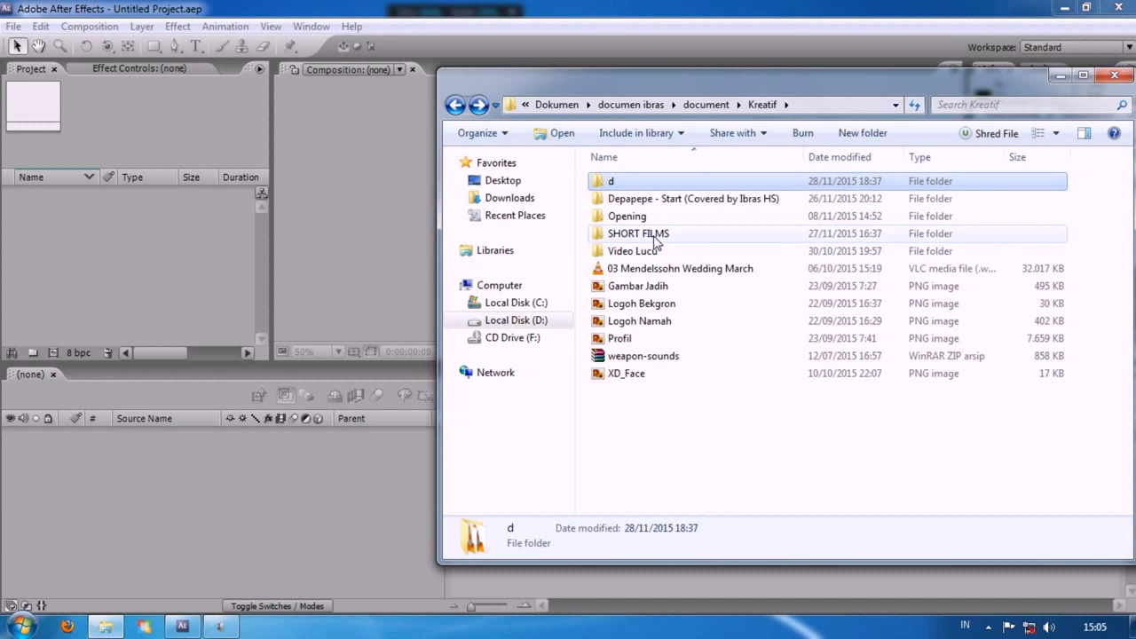
double_click(653, 235)
click(716, 205)
double_click(716, 205)
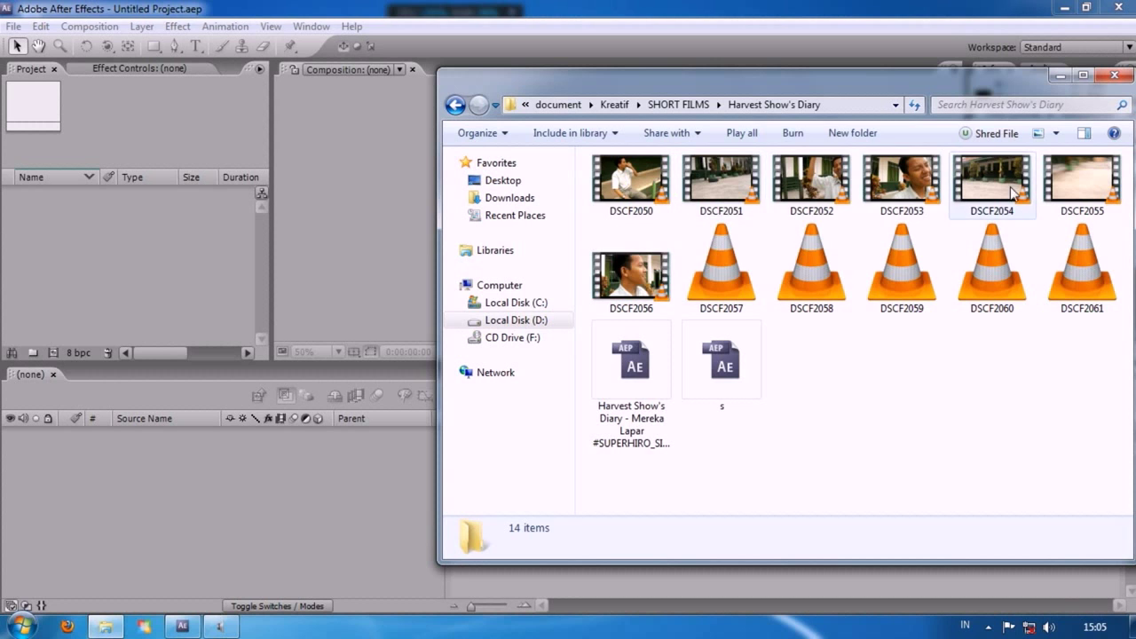
Import the DSCF2054 video into the After Effects project and create a composition from it.
click(984, 190)
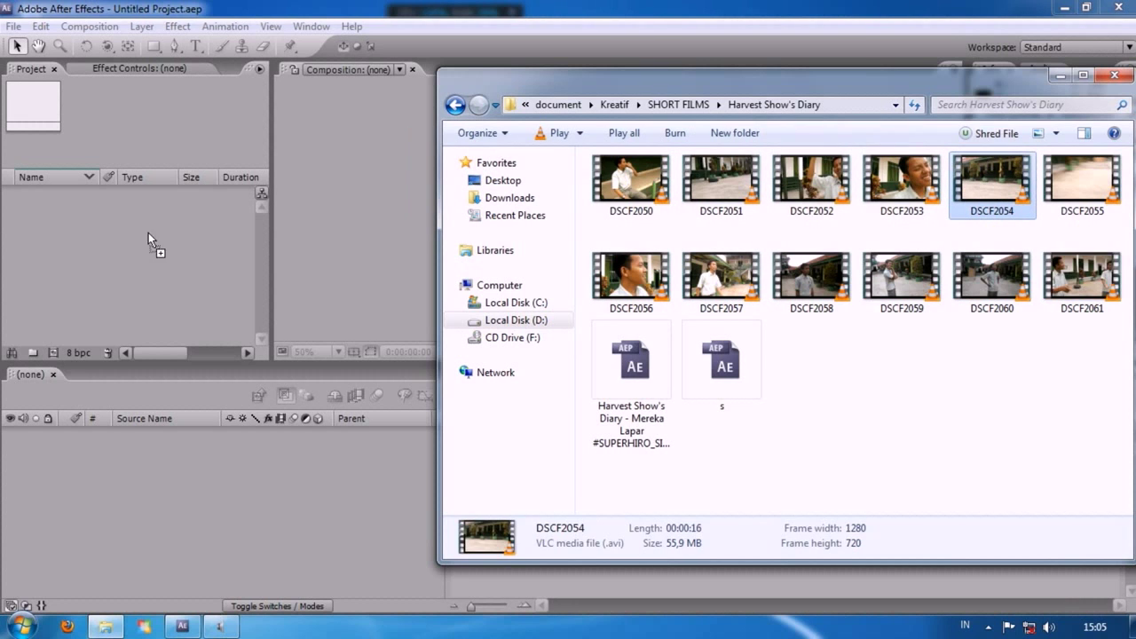
click(100, 242)
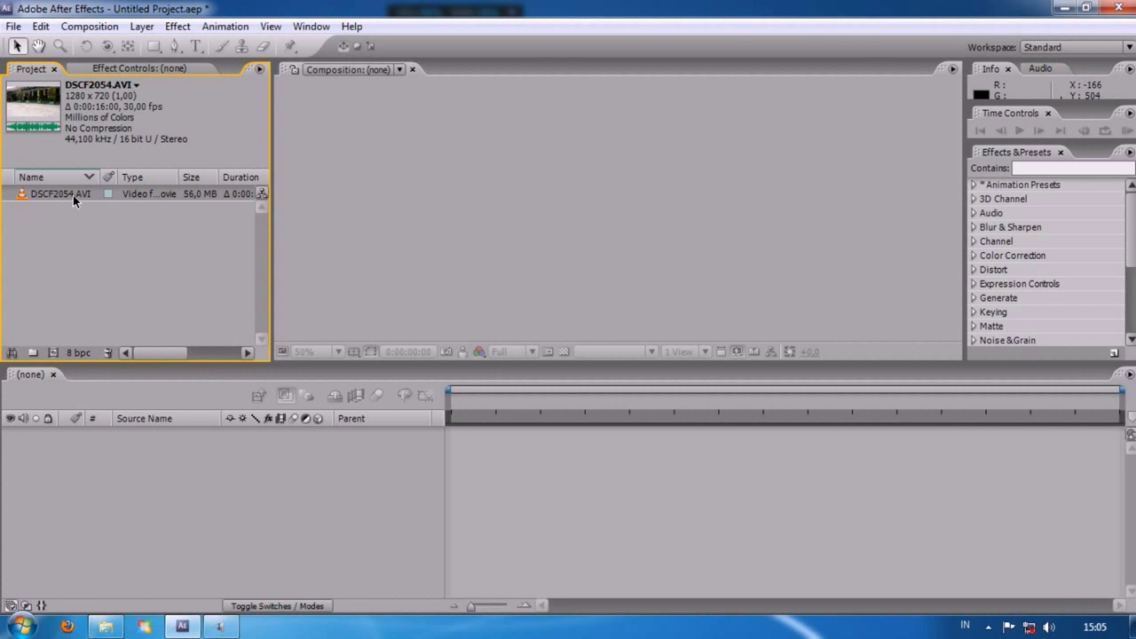
drag(60, 193, 461, 264)
right_click(201, 492)
click(157, 495)
Trim away the DSCF2054.AVI footage before 0:00:04:08 and move the remaining clip to near the start of the timeline.
drag(454, 402, 629, 406)
key(Page_Up)
key(Page_Up)
key(Page_Up)
key(Page_Up)
key(Page_Up)
key(Page_Up)
key(Page_Up)
key(Page_Up)
key(Page_Up)
key(Page_Up)
key(Page_Up)
key(Page_Up)
key(Page_Up)
key(Page_Up)
key(Page_Up)
key(Page_Up)
key(Page_Up)
key(Page_Up)
key(Page_Up)
key(Page_Up)
click(170, 433)
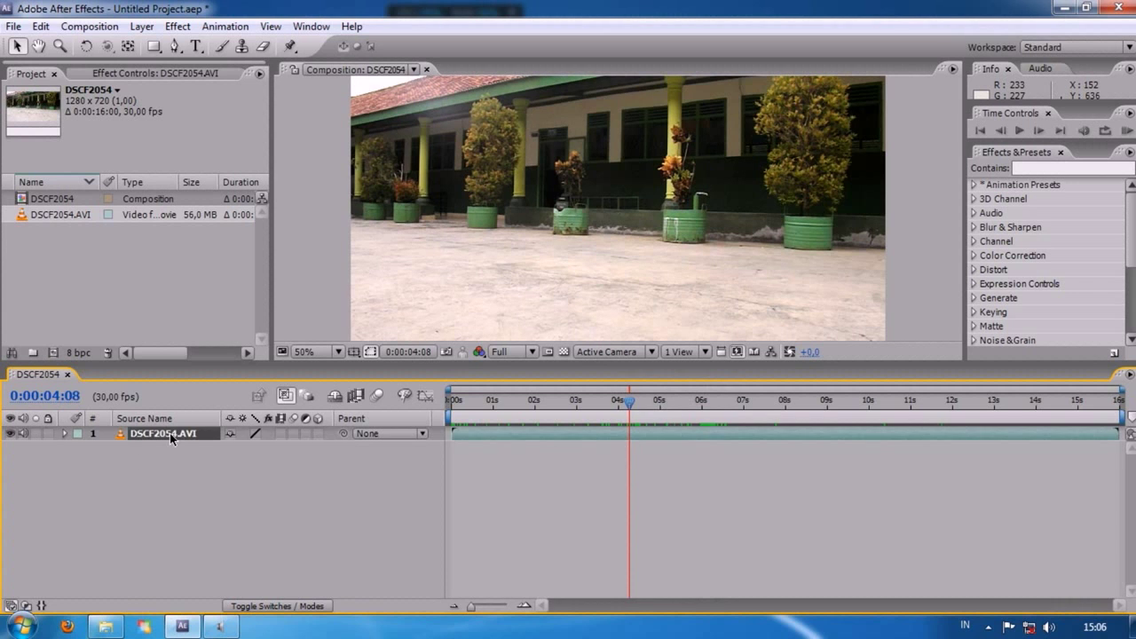
key(ctrl+shift+d)
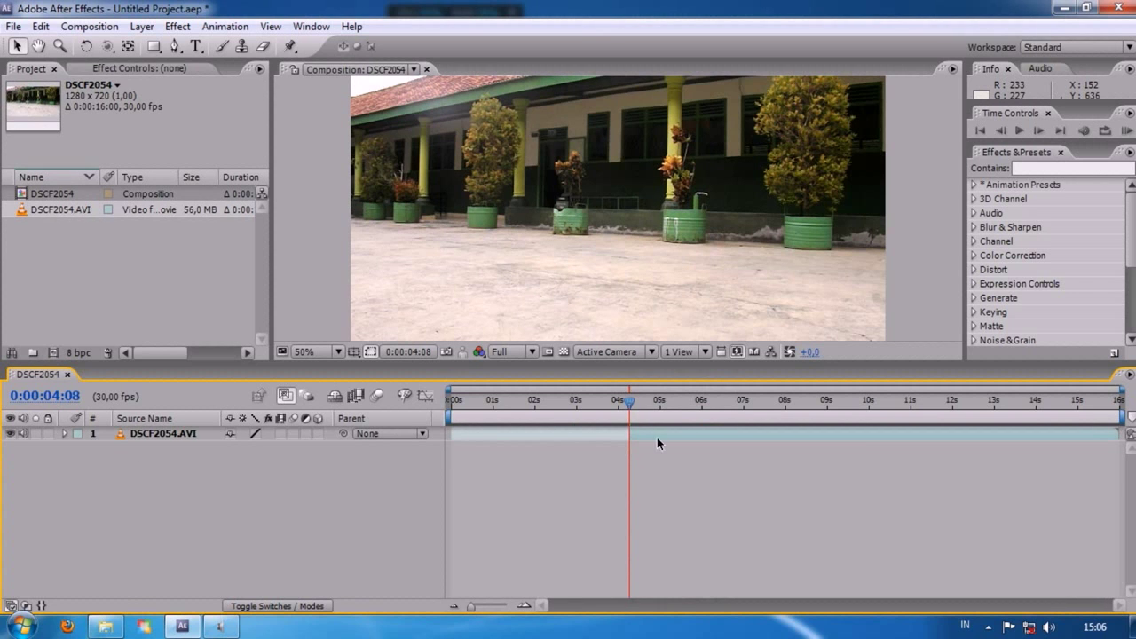
drag(657, 436, 486, 442)
Split the clip at about 4 seconds and delete the part after the cut.
drag(628, 404, 572, 418)
key(ctrl+shift+d)
key(Delete)
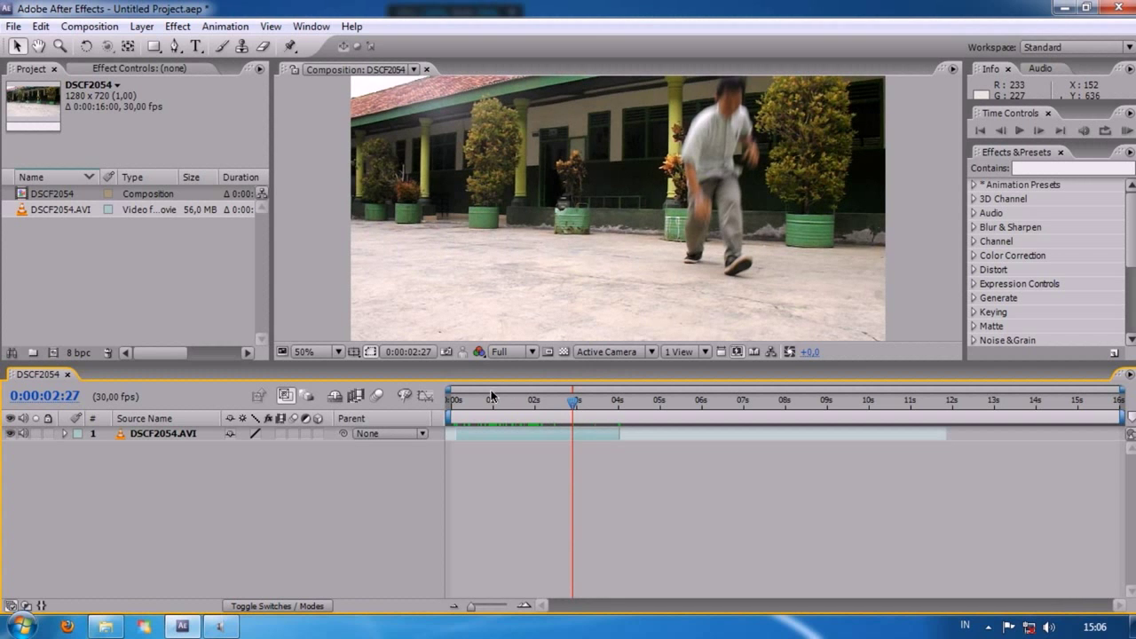
Split the DSCF2054.AVI layer at 0:00:02:27, where the actor is coming down to land.
click(213, 434)
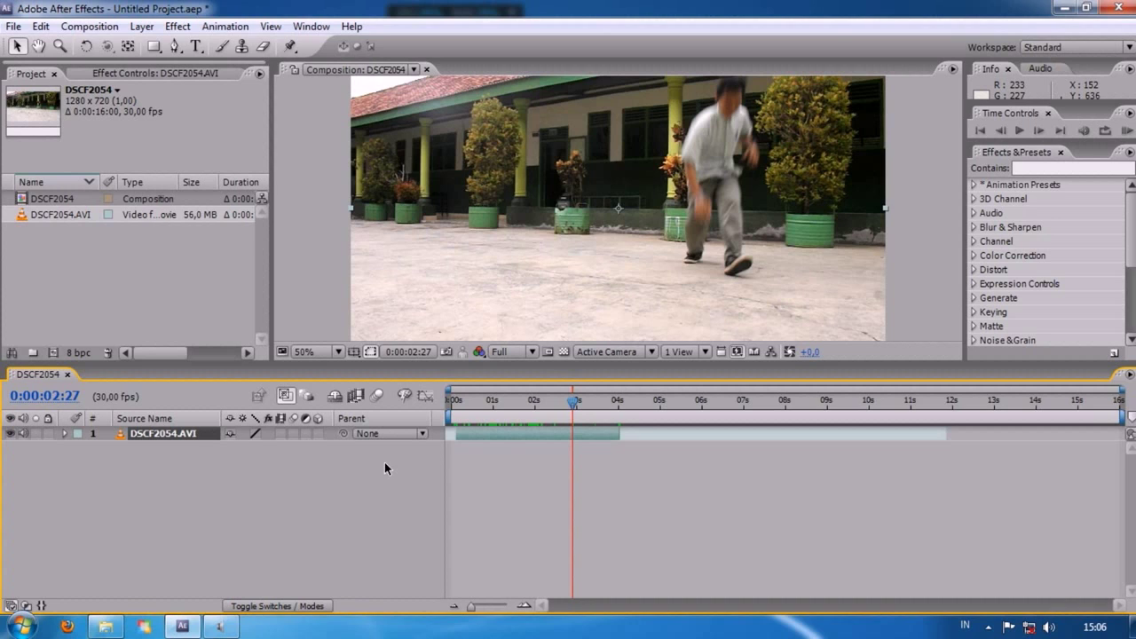
key(ctrl+shift+d)
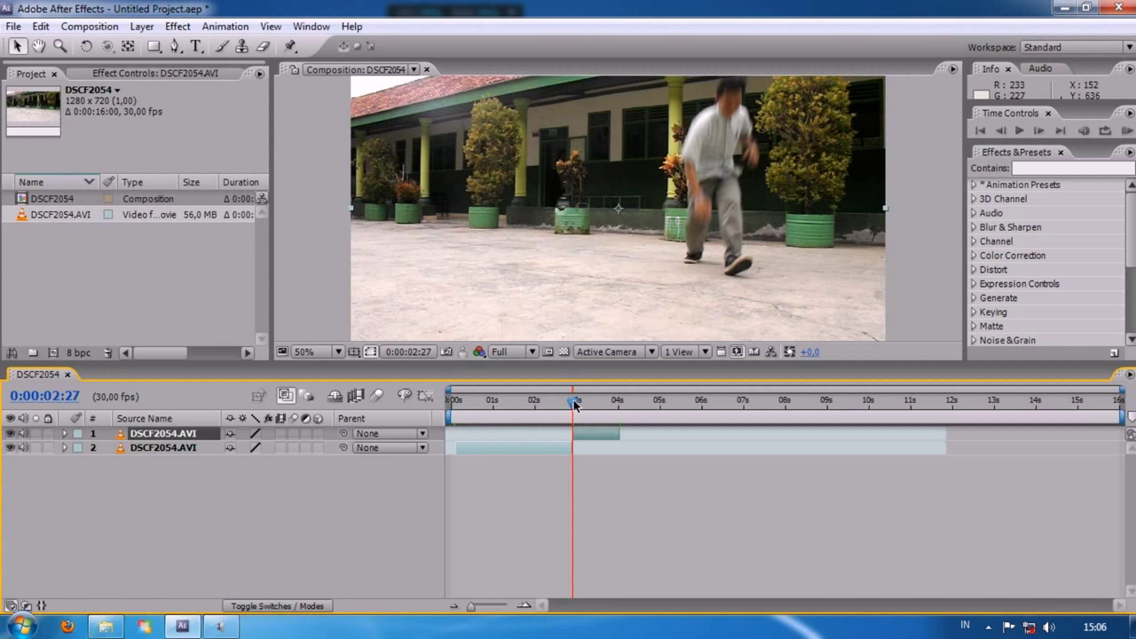
key(ctrl+z)
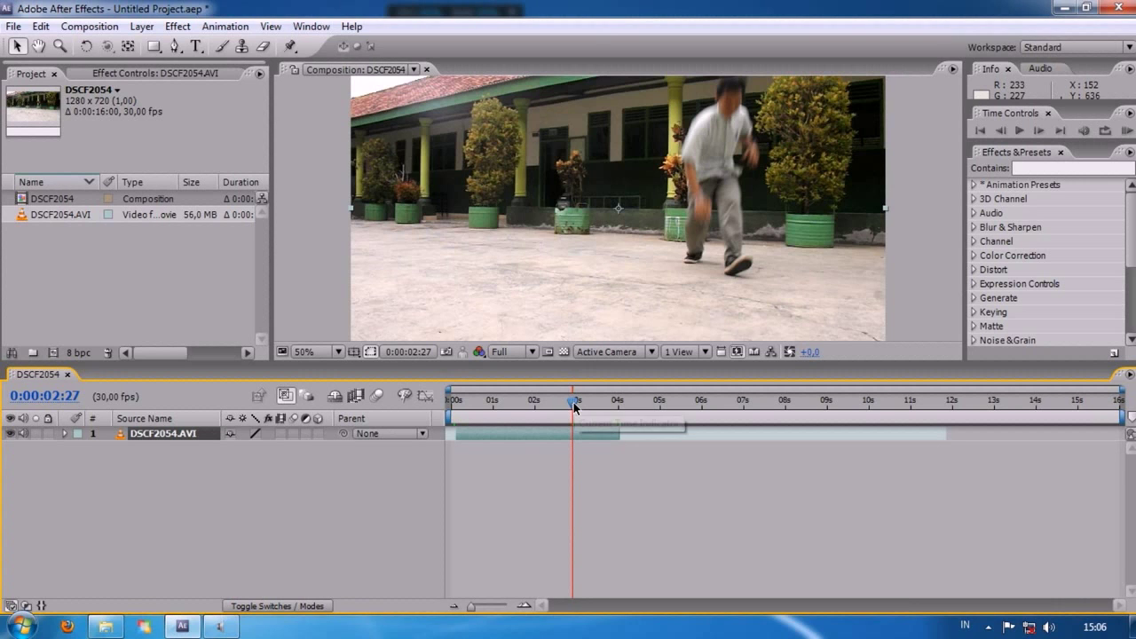
key(ctrl+shift+d)
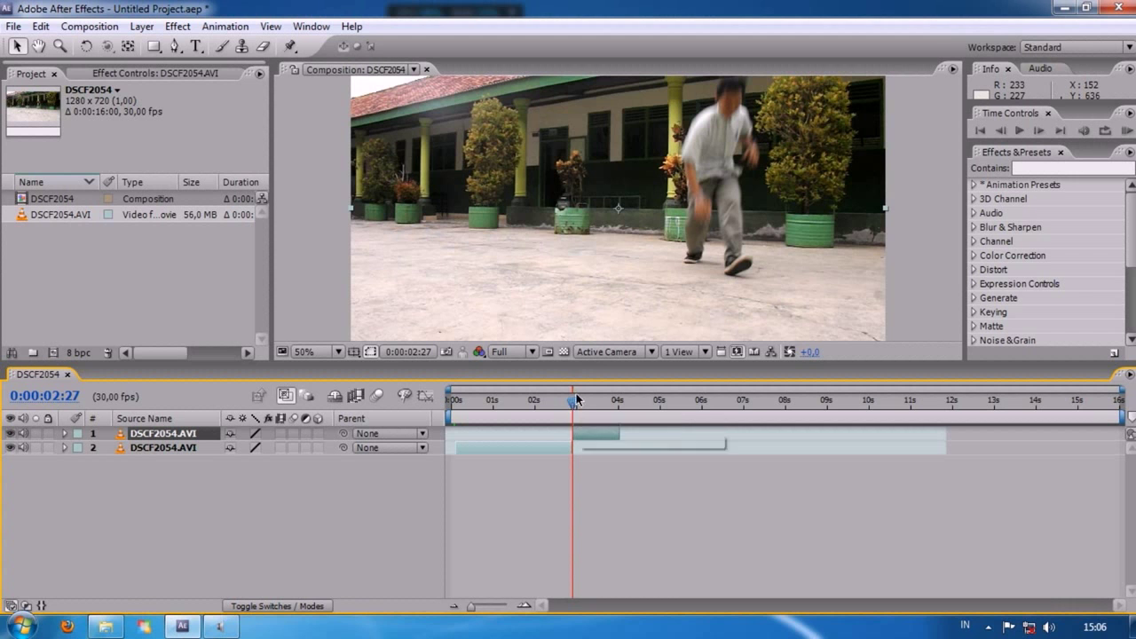
Cut out the footage from 0:00:01:17 to the landing clip and move the landing clip to start at 0:00:01:17.
drag(572, 404, 518, 404)
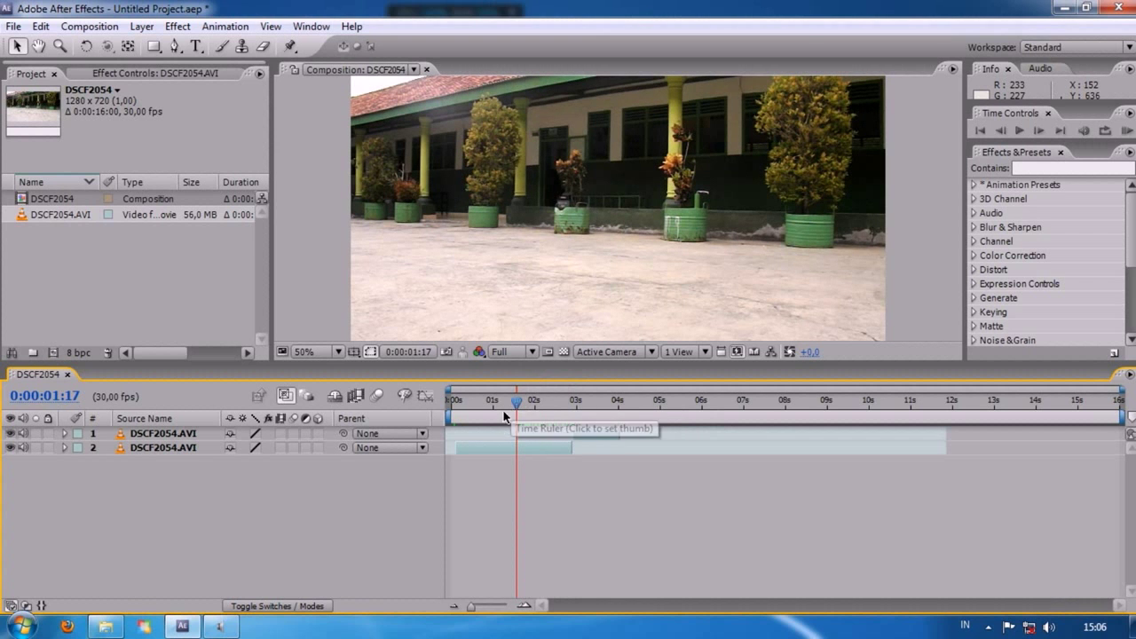
click(186, 447)
key(ctrl+shift+d)
key(Delete)
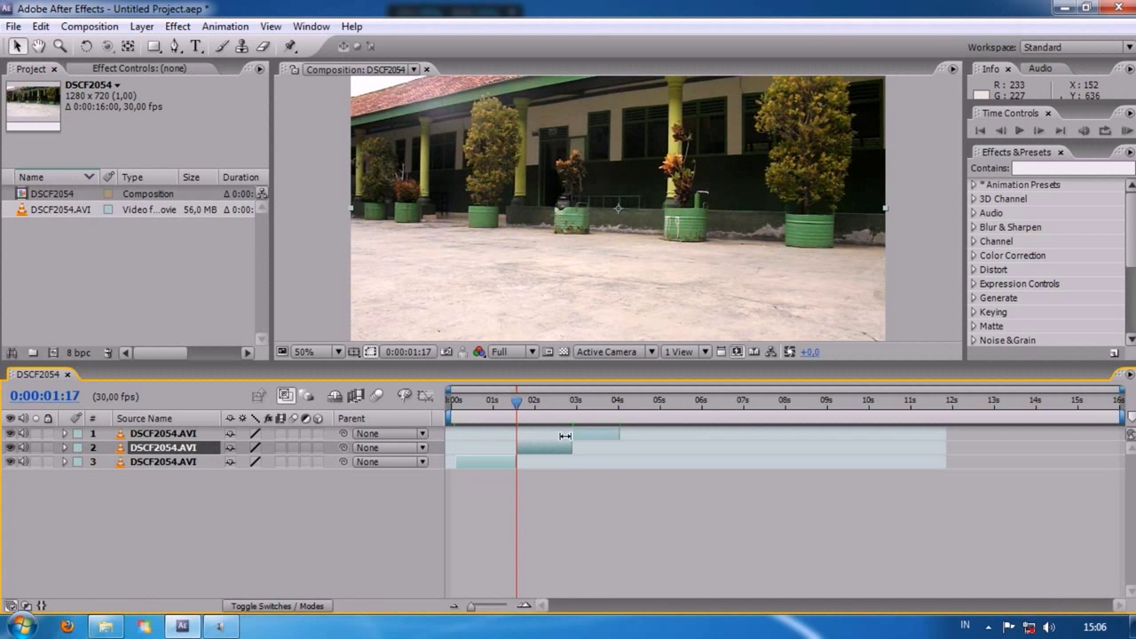
drag(603, 431, 542, 444)
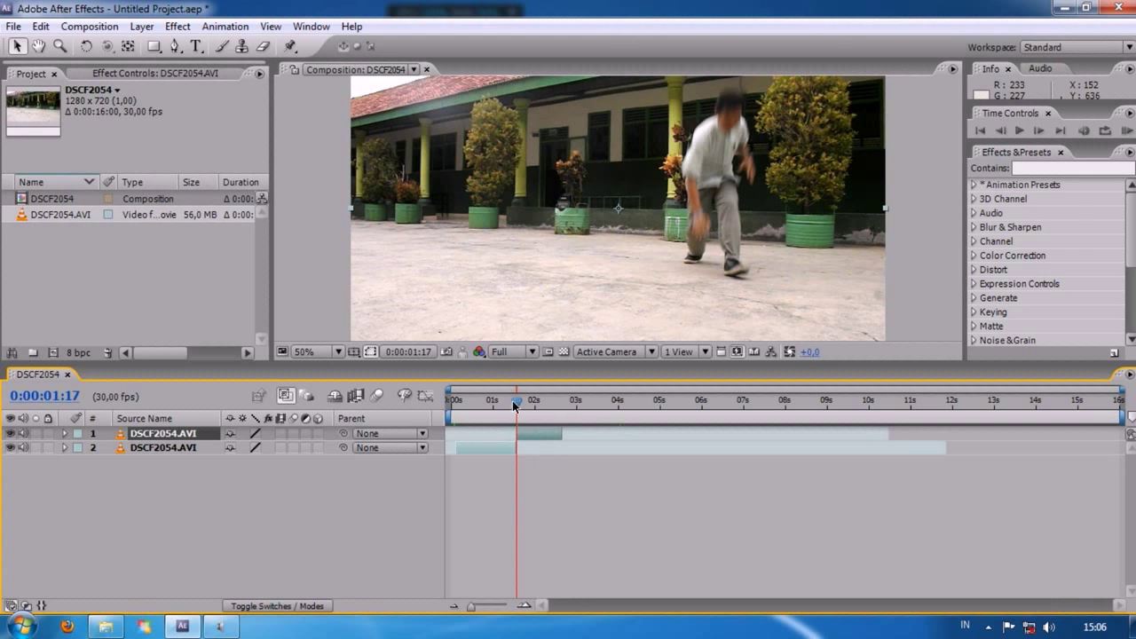
Duplicate the landing clip layer that starts at 0:00:01:17.
drag(515, 404, 524, 425)
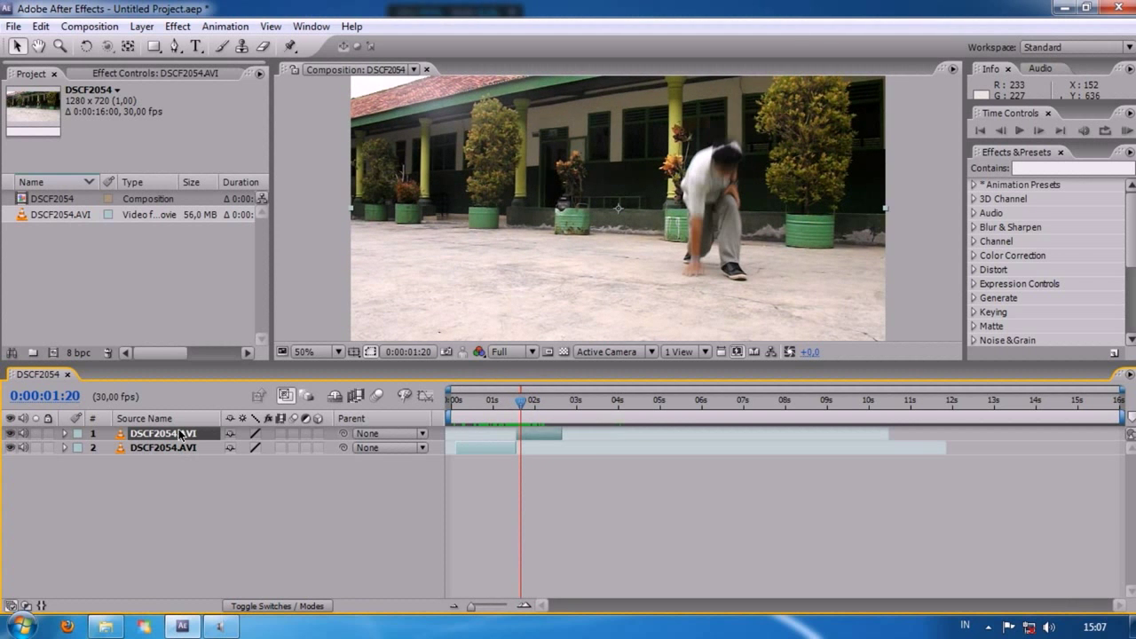
drag(525, 405, 521, 406)
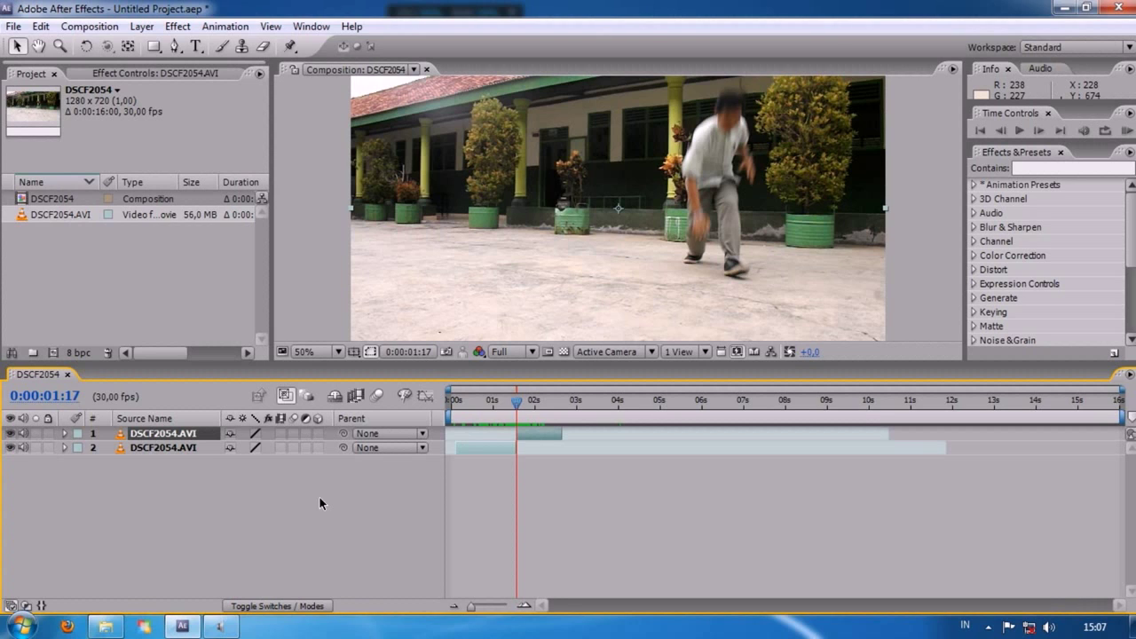
key(ctrl+d)
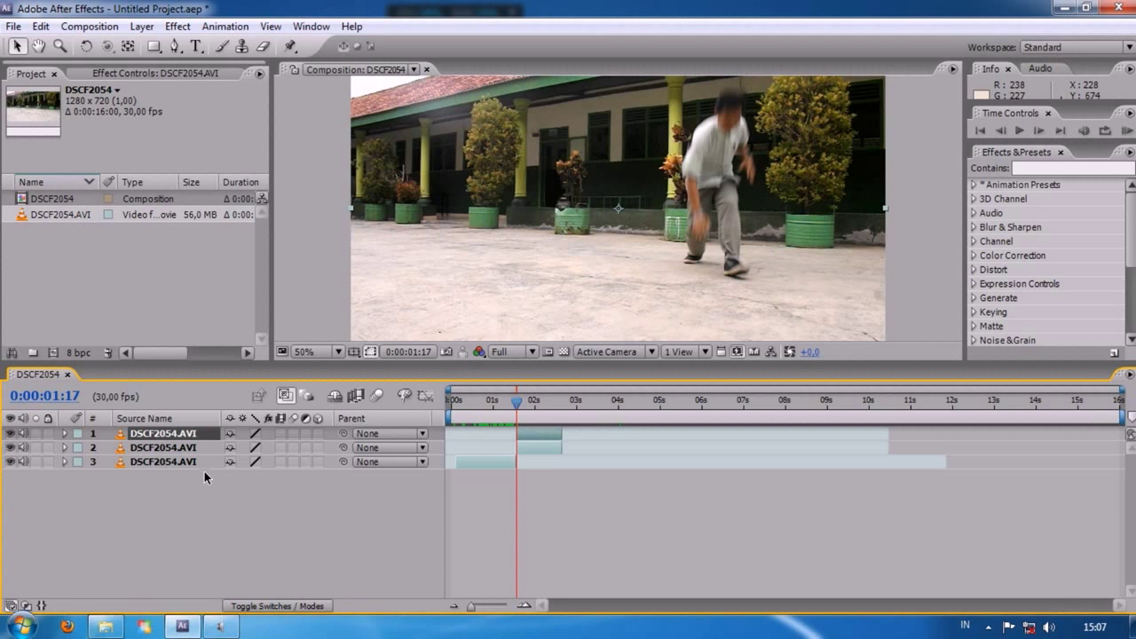
key(ctrl+z)
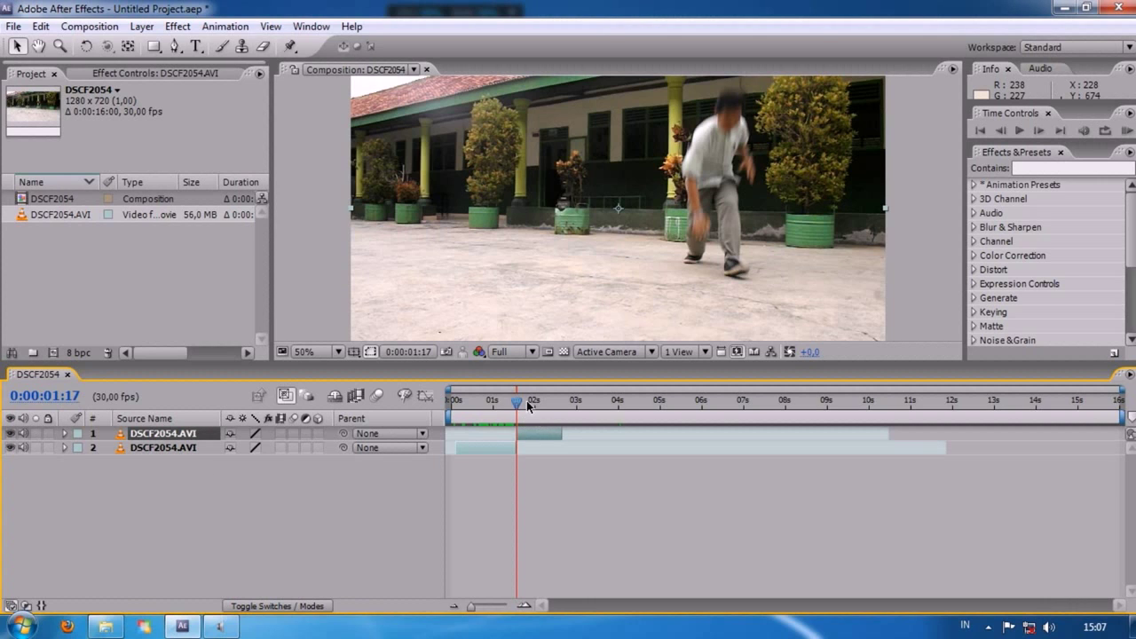
click(184, 435)
key(ctrl+d)
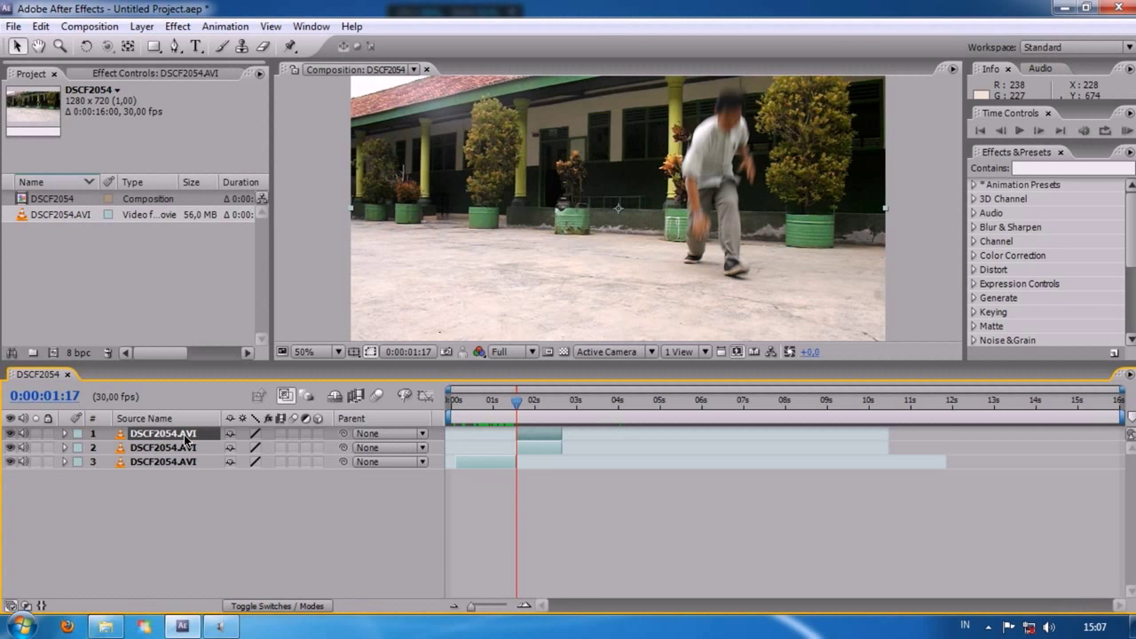
click(41, 27)
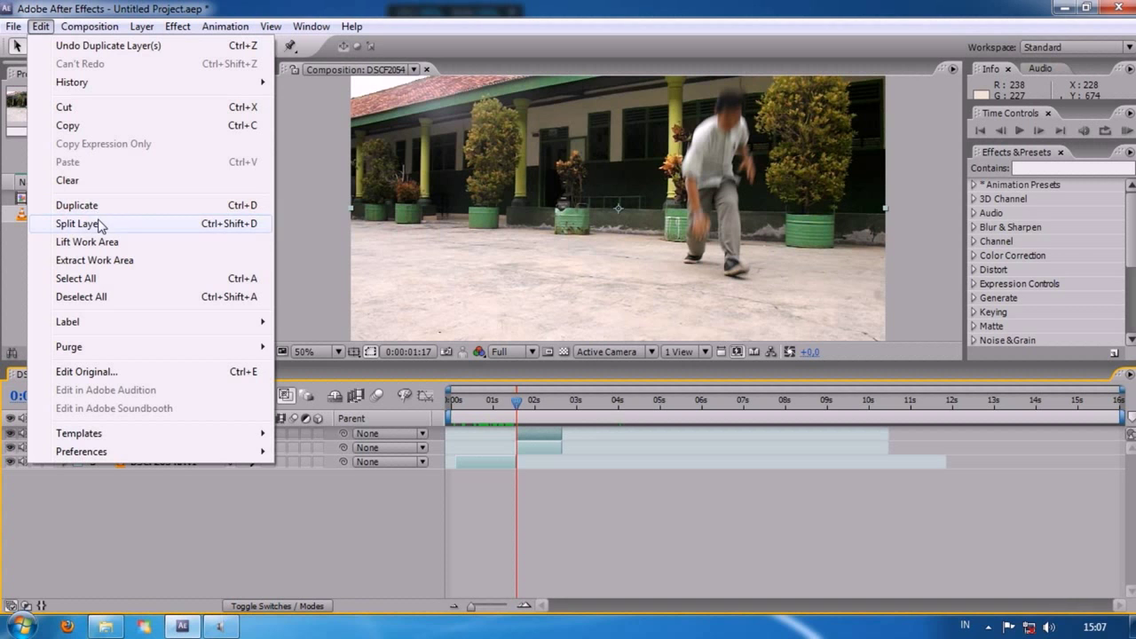
click(348, 477)
Apply Freeze Frame to the topmost landing clip layer at 0:00:01:16.
mouse_move(517, 404)
mouse_down()
mouse_move(528, 405)
mouse_move(518, 404)
mouse_up()
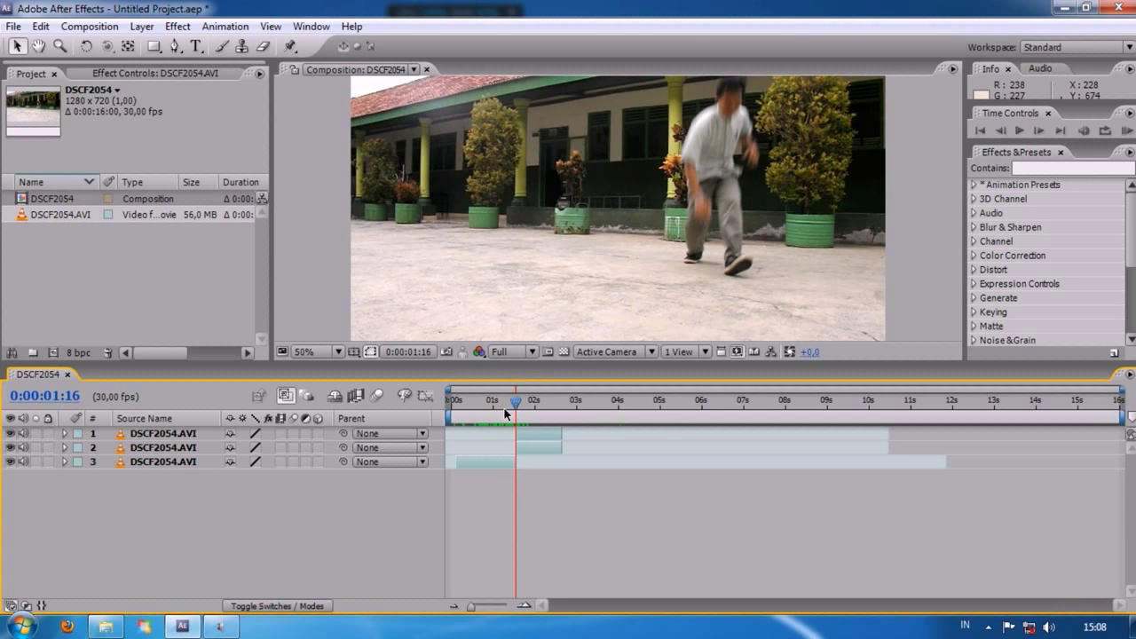
click(151, 434)
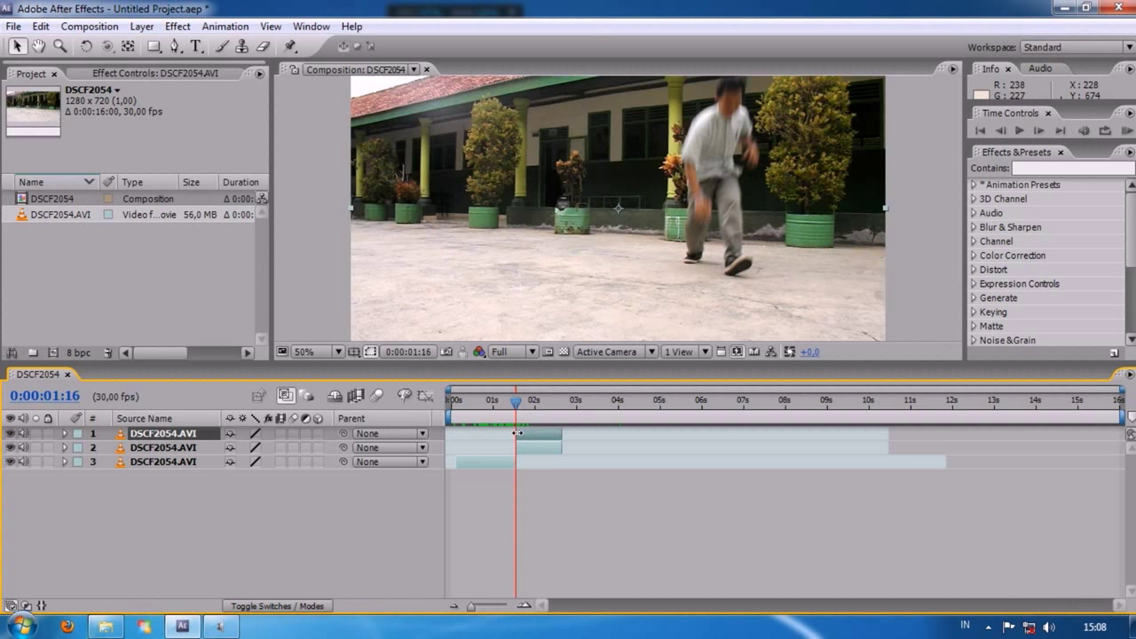
right_click(183, 434)
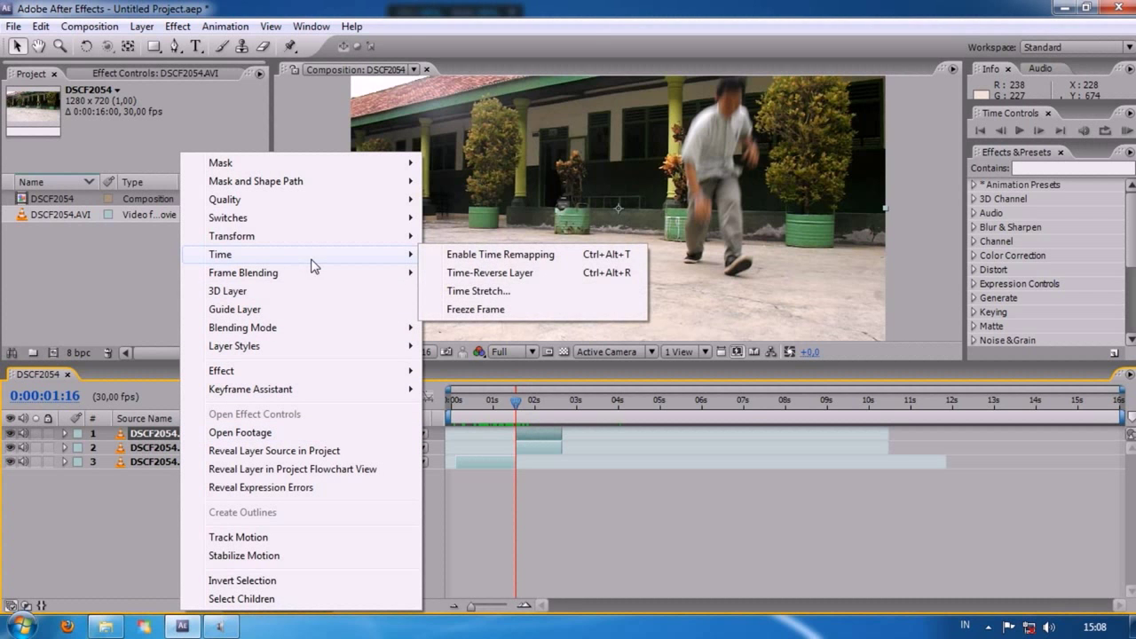
click(149, 506)
click(171, 434)
right_click(171, 434)
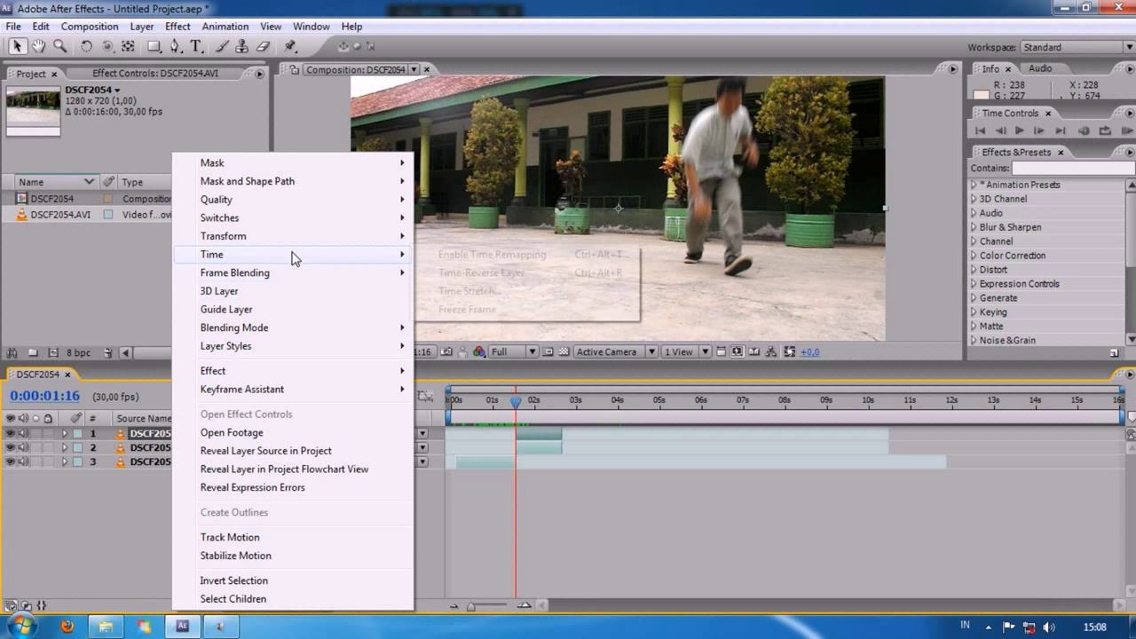
mouse_move(289, 255)
click(497, 310)
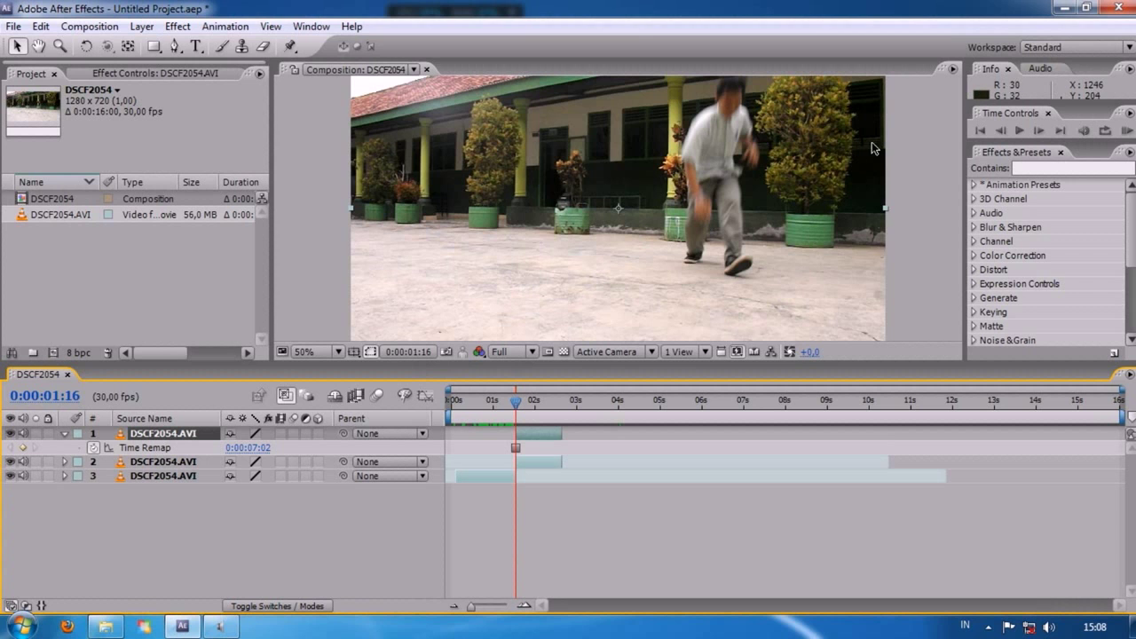
Draw a closed Pen tool mask around the actor's head, arms, body and legs on the topmost frozen landing layer.
drag(914, 150, 888, 177)
key(space)
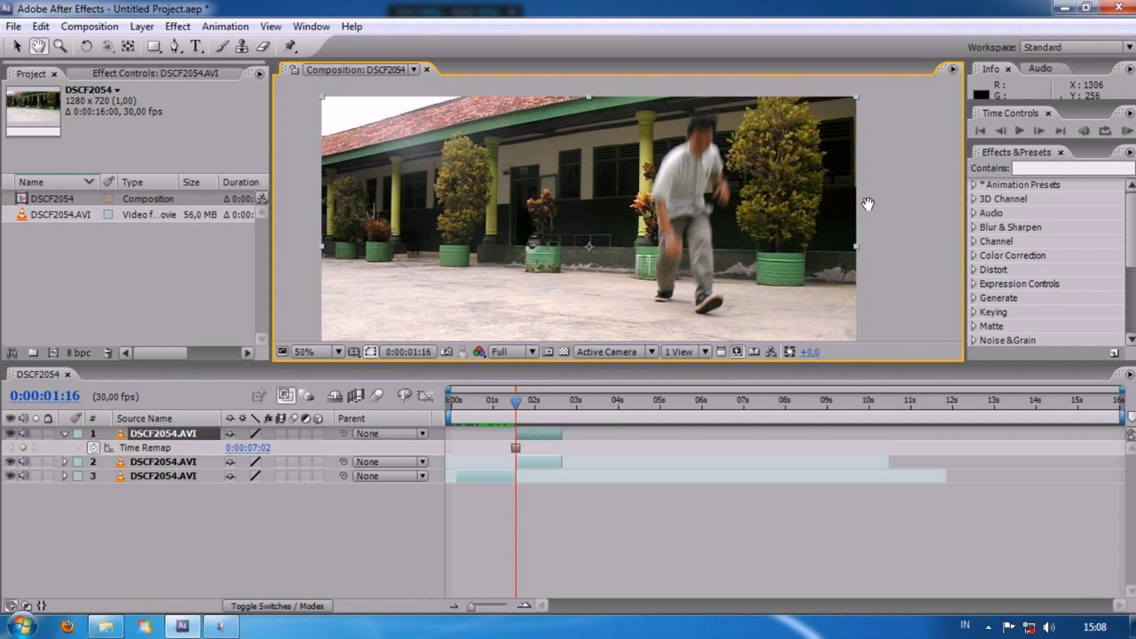
mouse_move(838, 207)
mouse_down()
mouse_move(861, 189)
mouse_move(824, 205)
mouse_up()
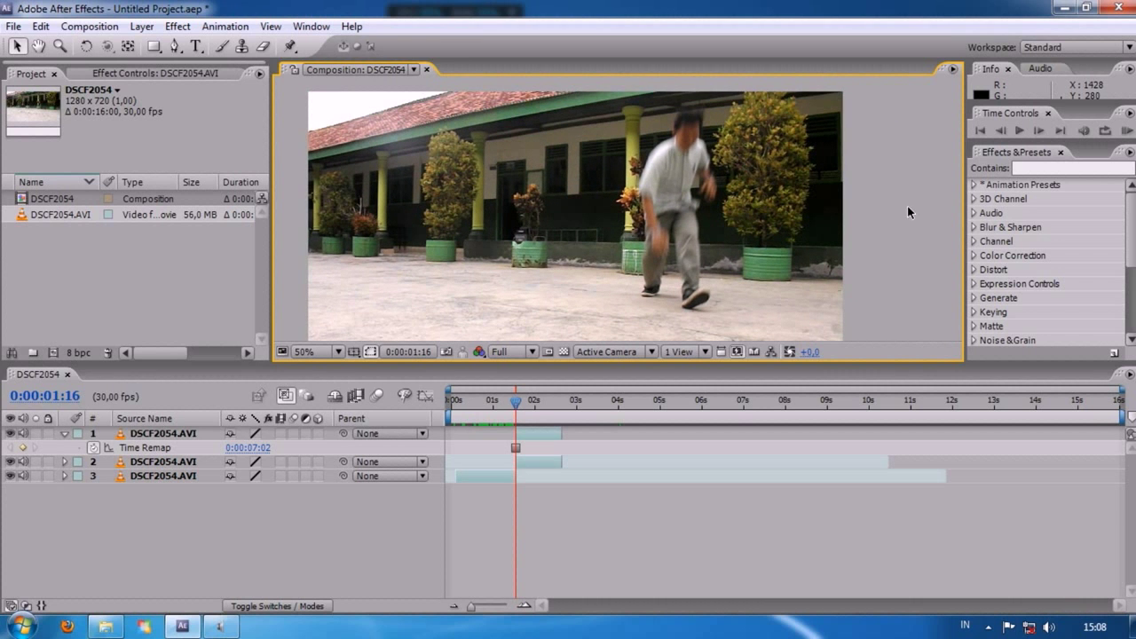
key(space)
drag(863, 223, 829, 221)
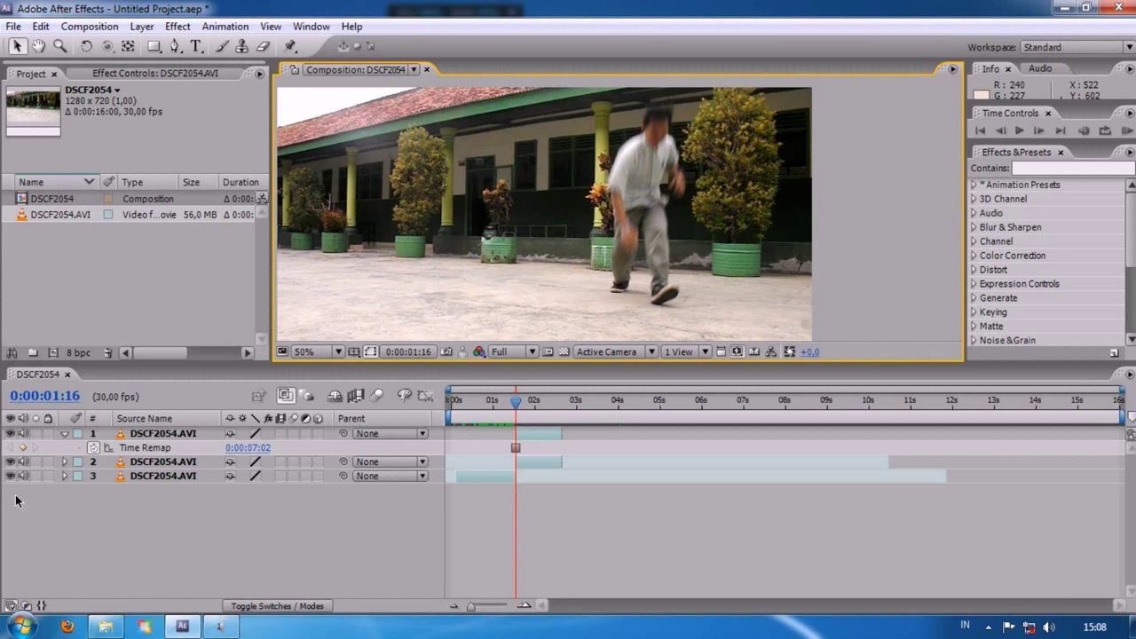
click(135, 435)
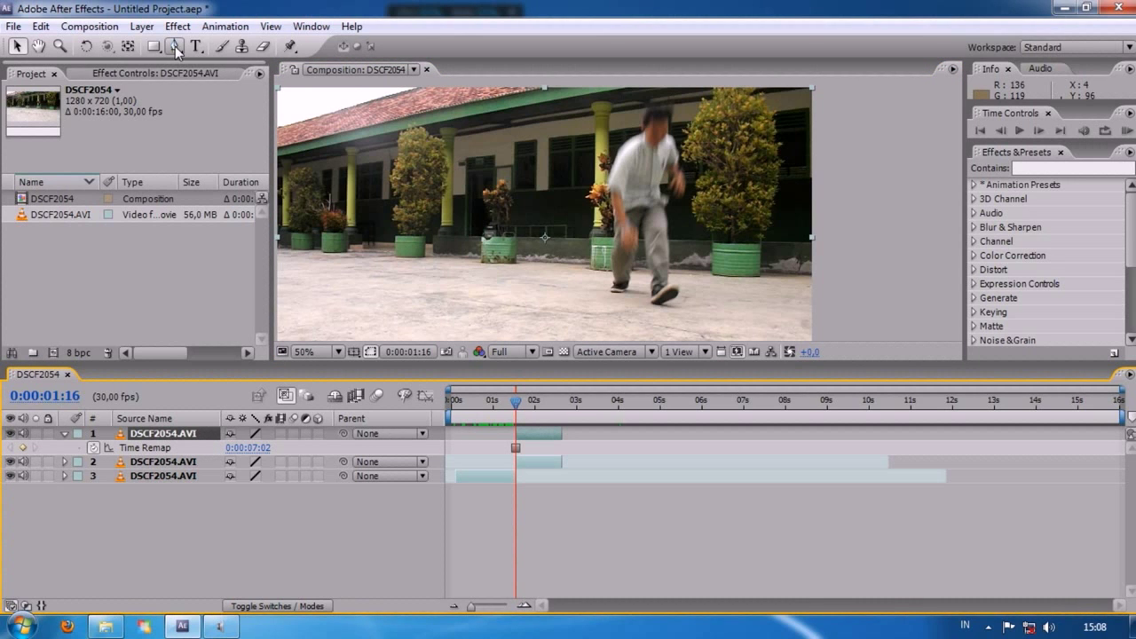
click(180, 463)
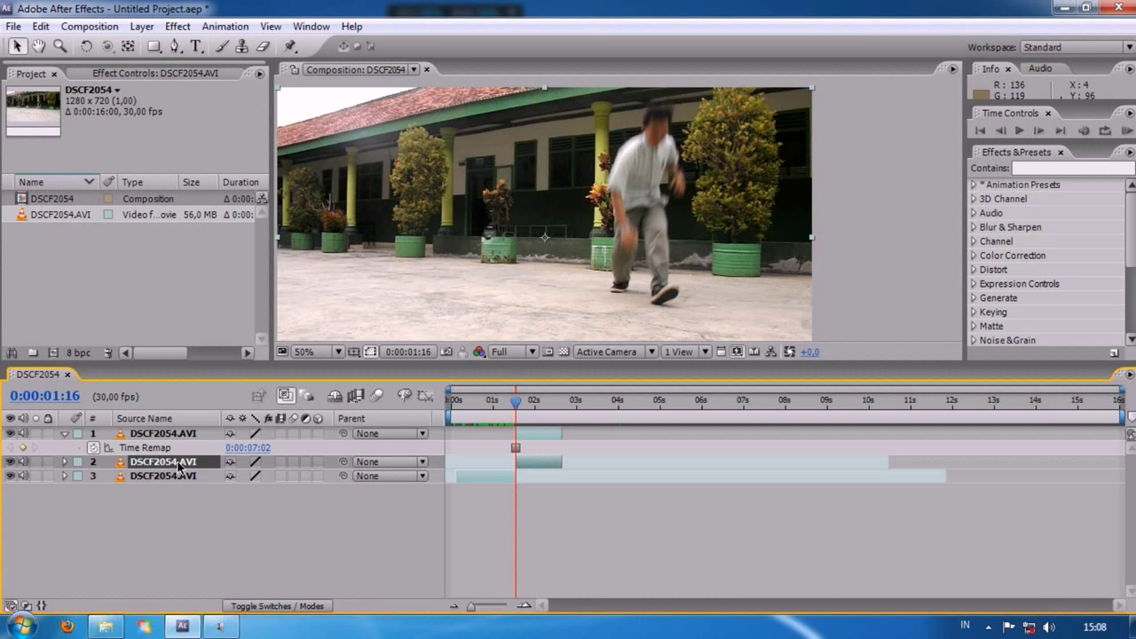
click(173, 434)
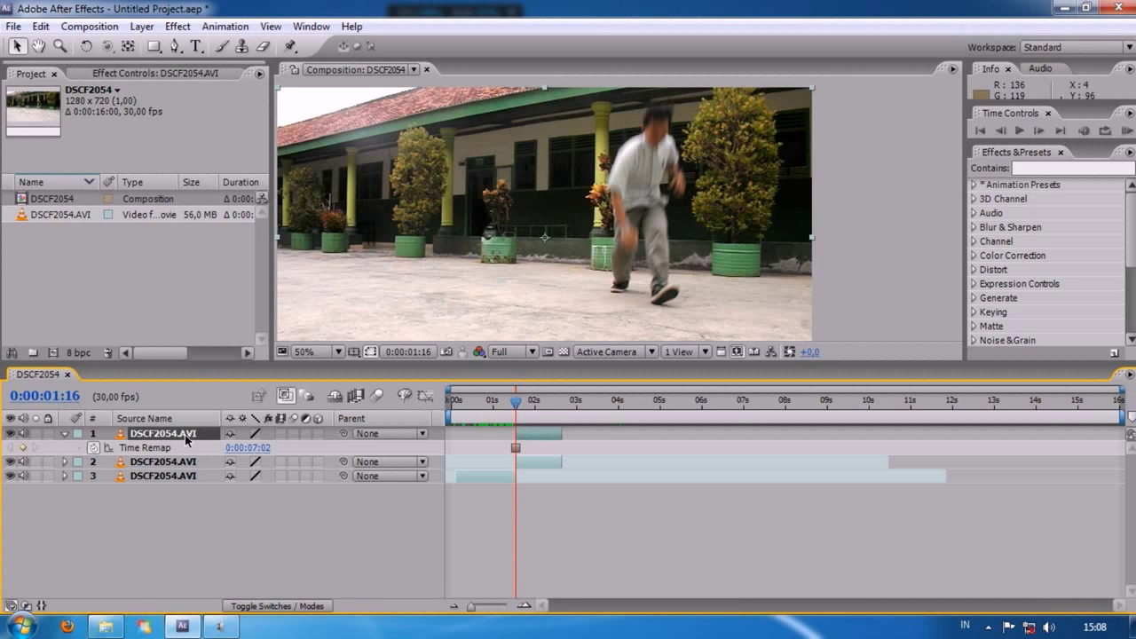
click(175, 47)
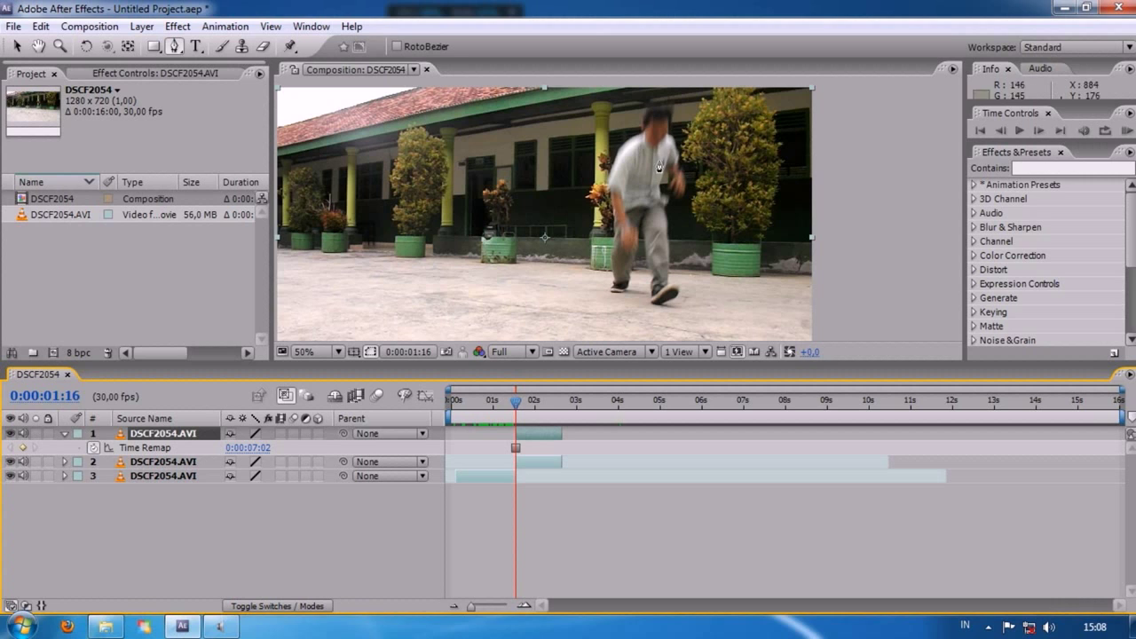
click(660, 107)
click(650, 109)
click(643, 126)
click(639, 139)
click(626, 146)
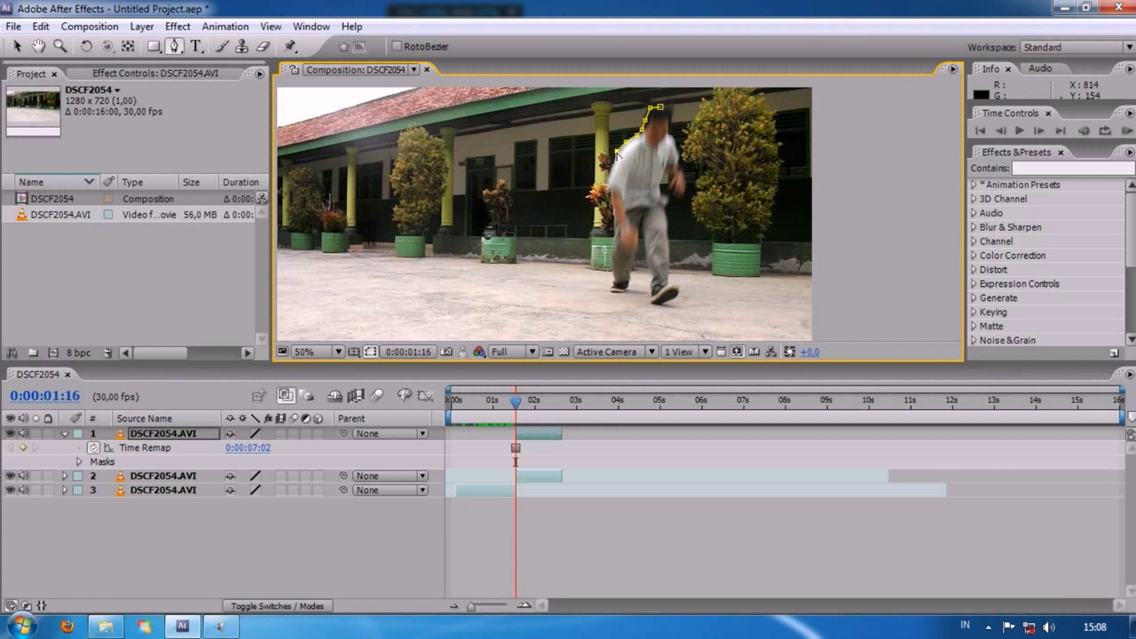
click(610, 202)
click(612, 235)
click(606, 292)
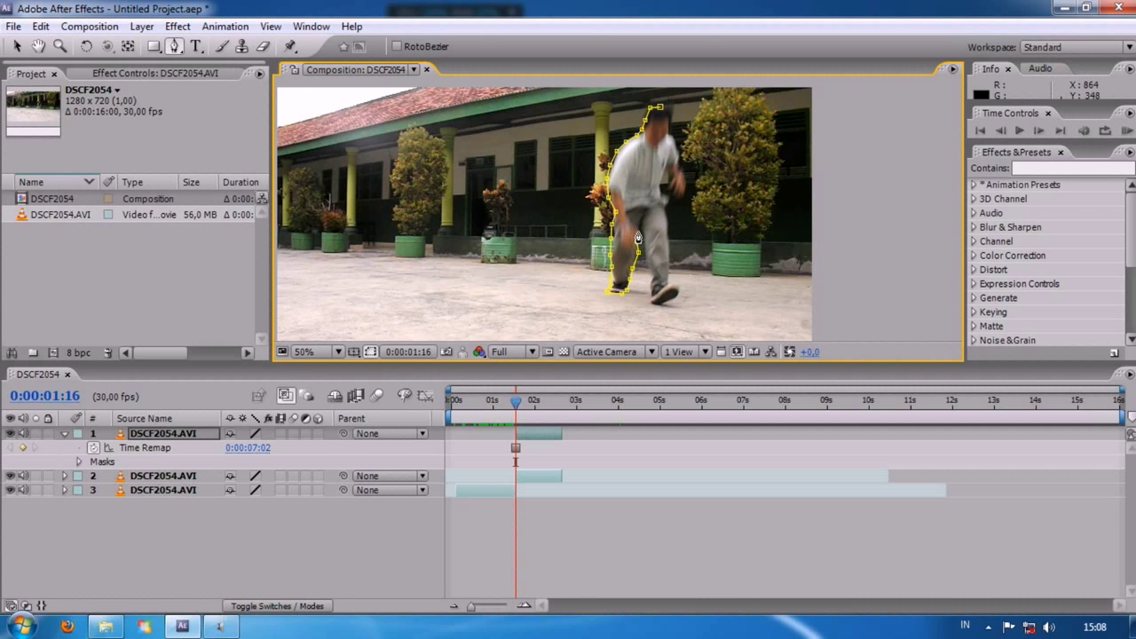
click(644, 252)
click(650, 282)
click(672, 300)
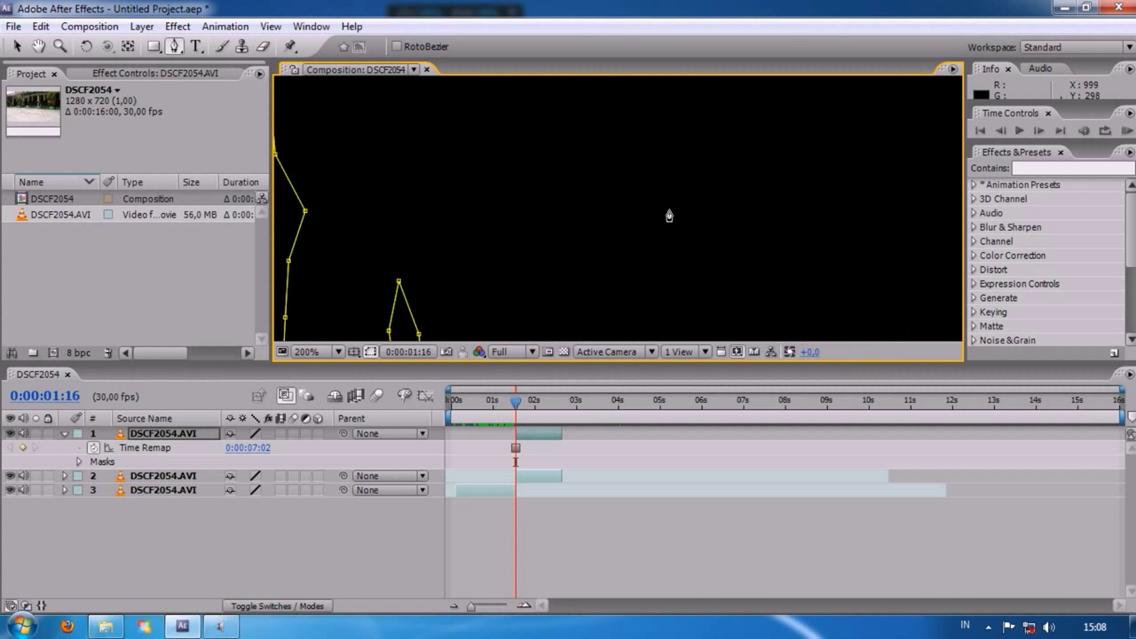
scroll(665, 234, up, 4)
scroll(605, 230, down, 4)
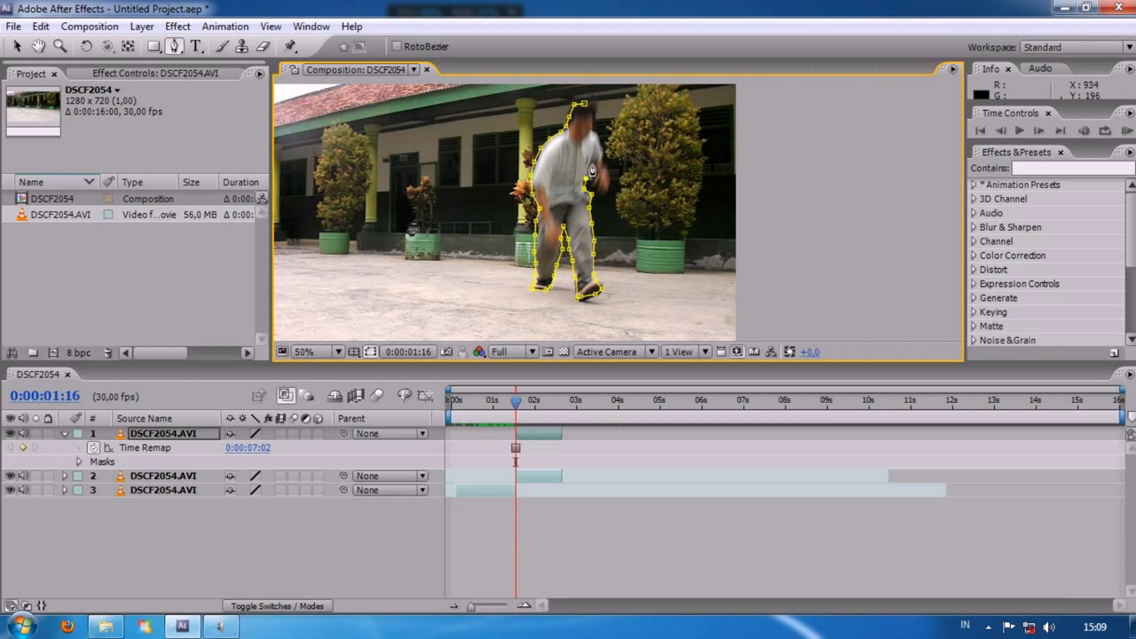
drag(598, 190, 608, 188)
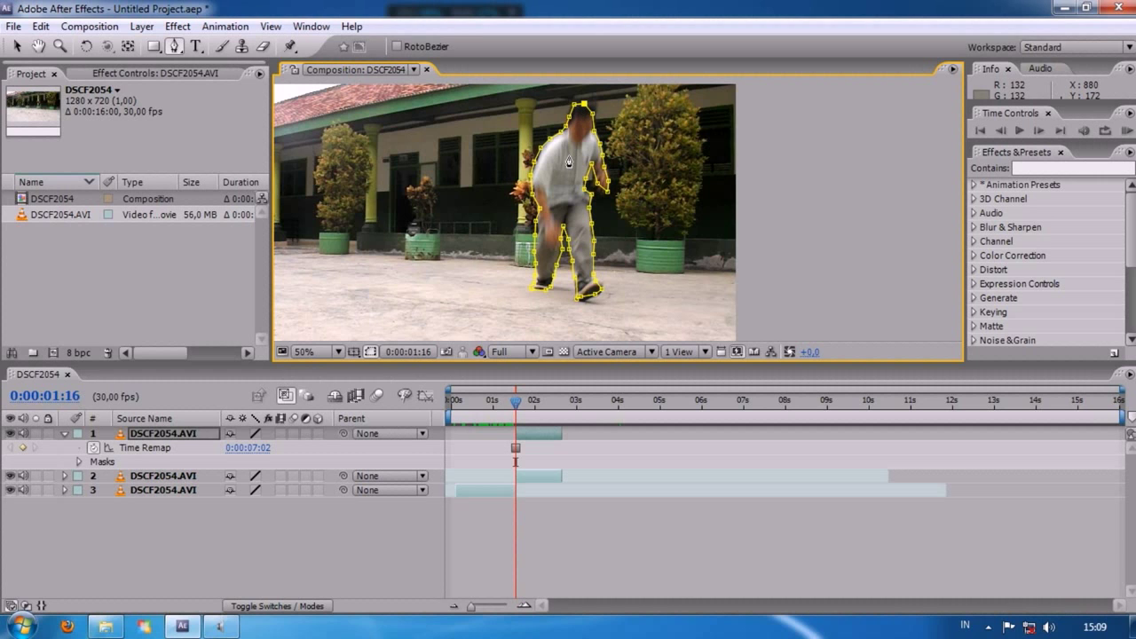
click(16, 46)
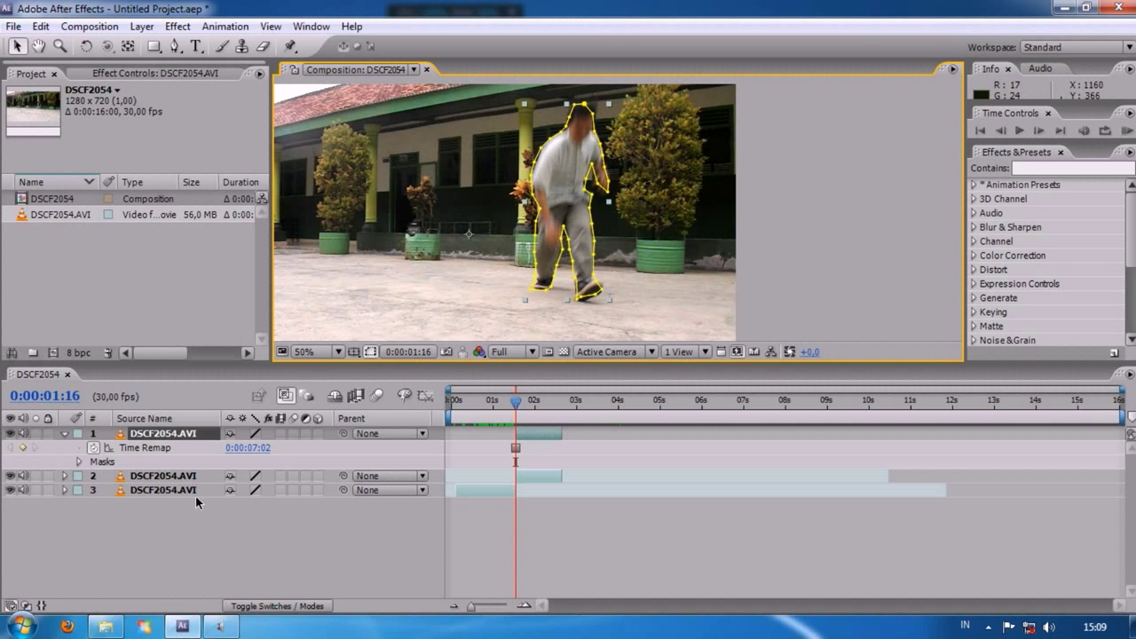
Move the masked actor on the topmost layer straight up out of the frame, to a position of about 670, -166.
click(167, 477)
click(161, 432)
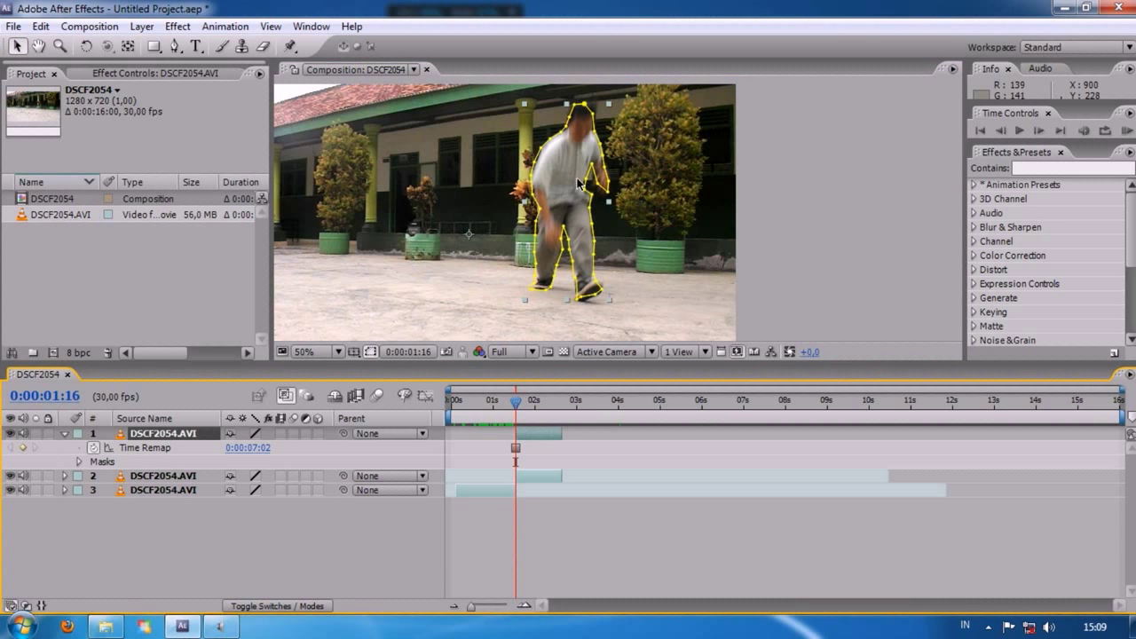
mouse_move(607, 122)
mouse_down()
mouse_move(462, 157)
mouse_move(437, 103)
mouse_move(496, 127)
mouse_move(609, 118)
mouse_up()
scroll(693, 175, down, 1)
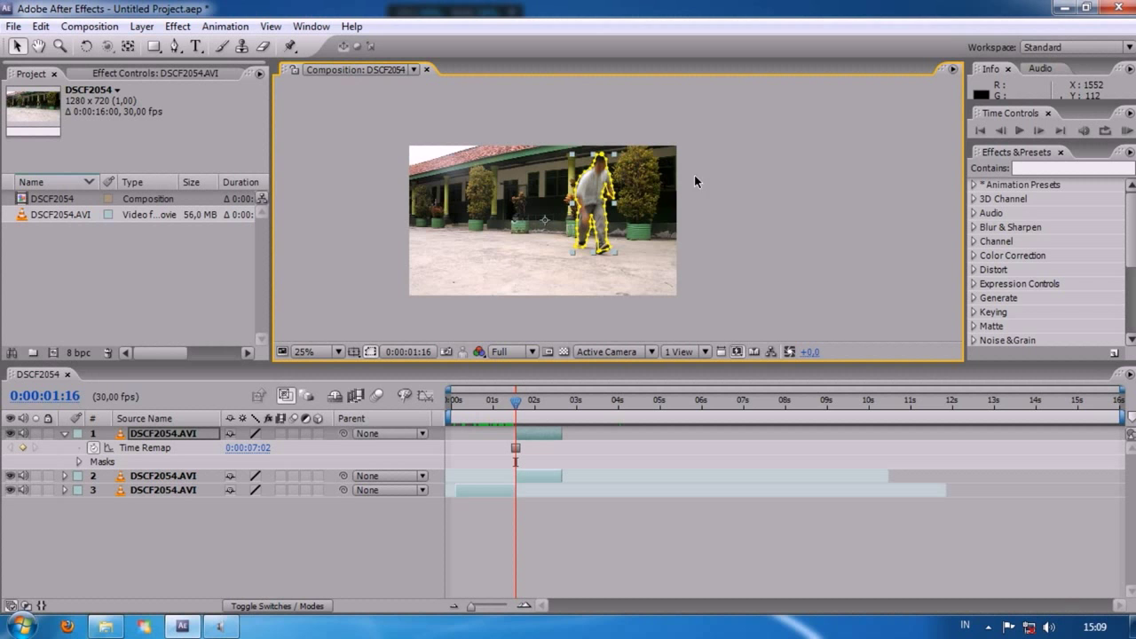
scroll(671, 210, up, 1)
drag(672, 210, 758, 217)
scroll(720, 232, down, 2)
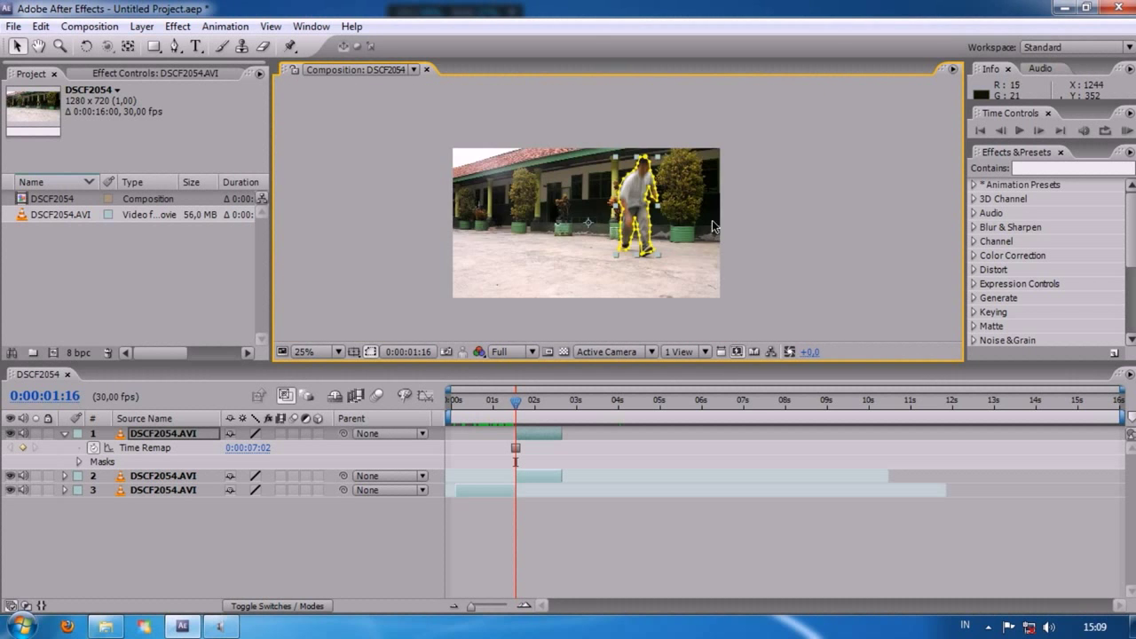
click(654, 180)
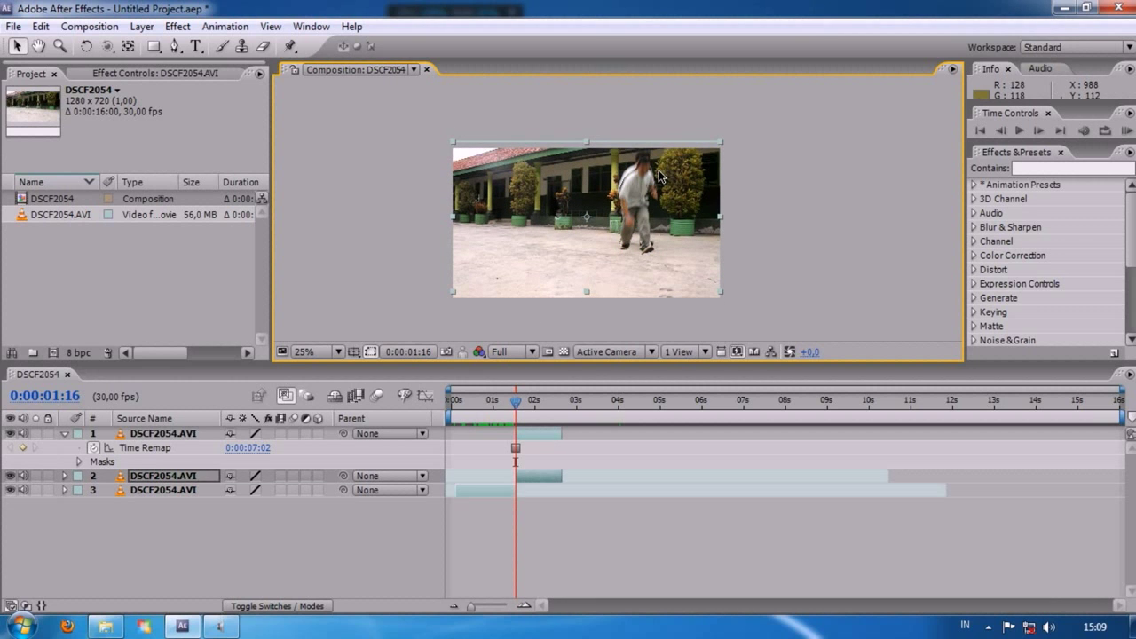
click(151, 434)
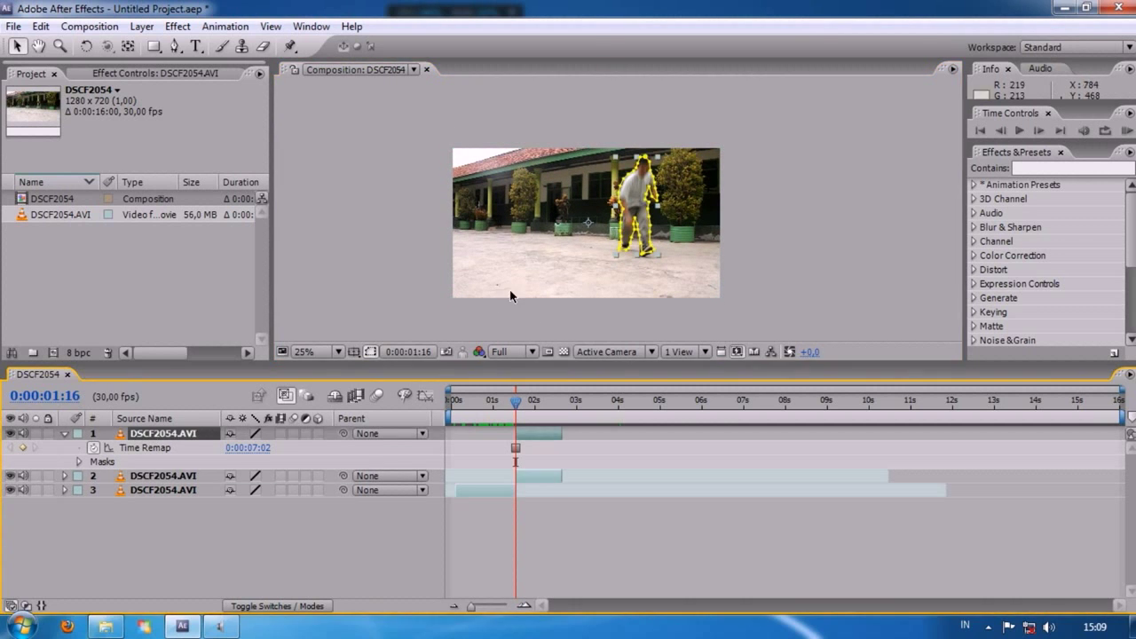
click(64, 433)
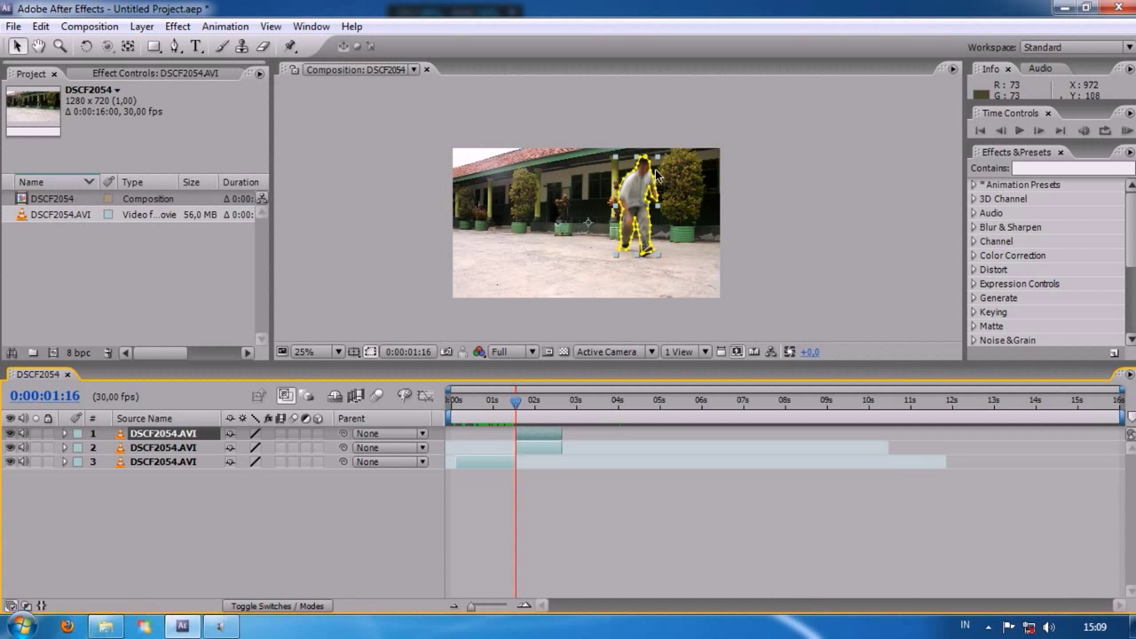
drag(658, 169, 660, 59)
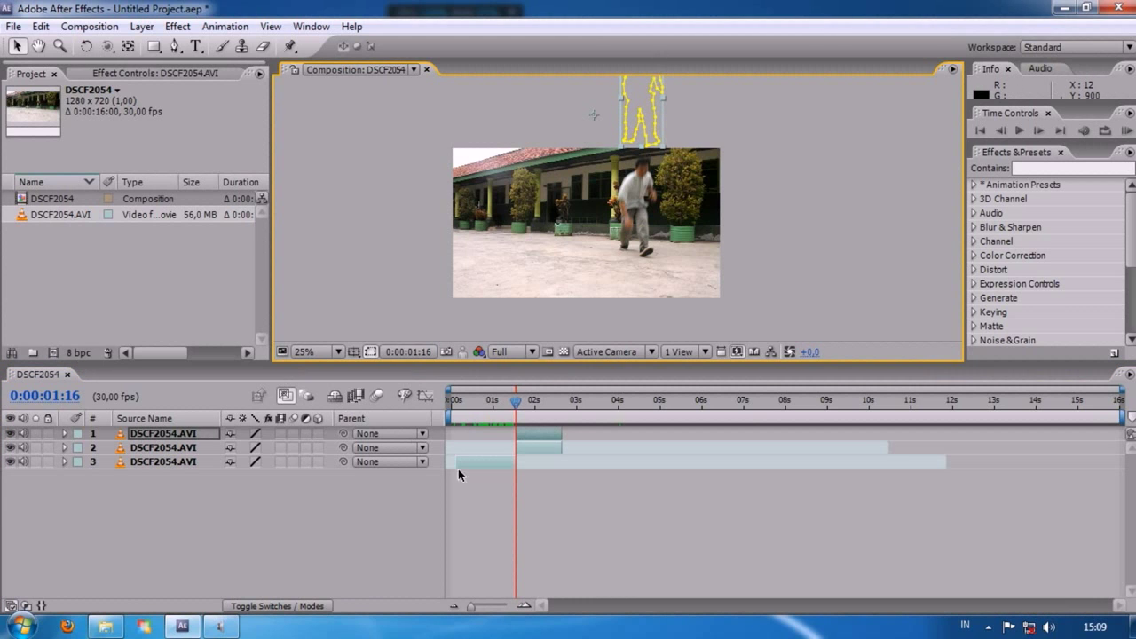
Shift and trim the masked frozen layer so it runs from 0:00:01:09 to 0:00:01:15, ending just before the landing clip.
drag(562, 433, 483, 401)
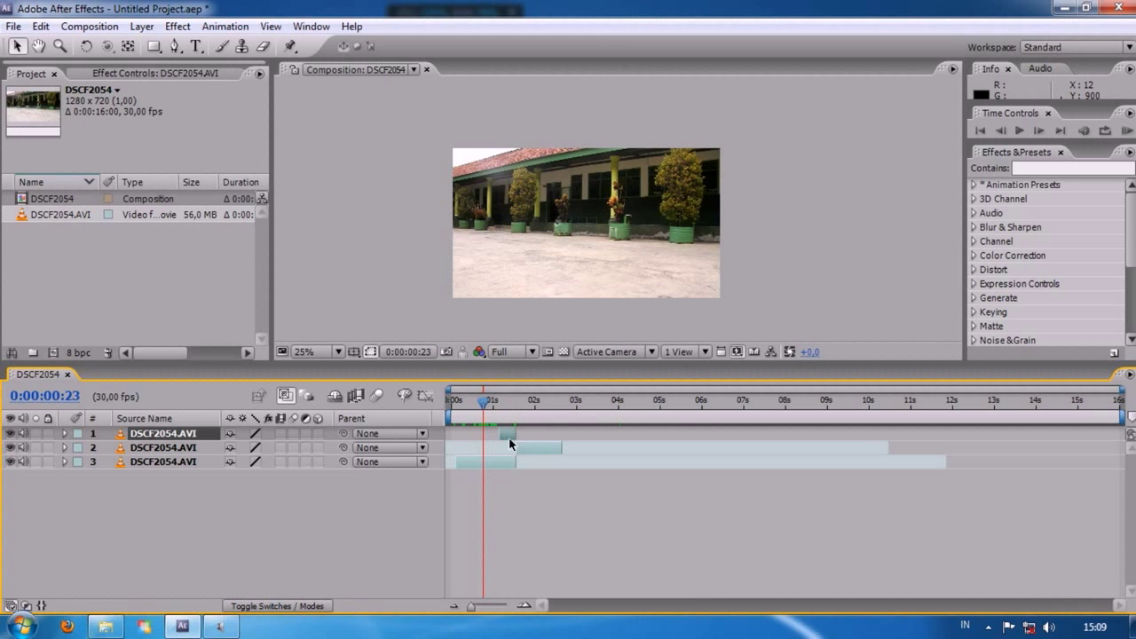
drag(499, 432, 515, 410)
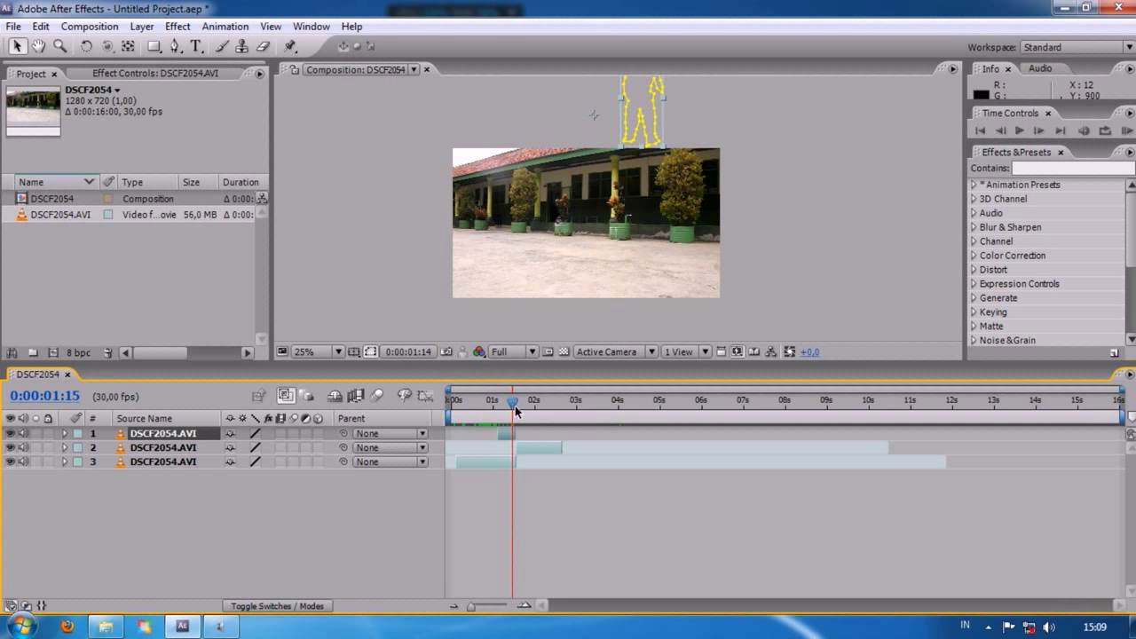
click(987, 627)
click(987, 626)
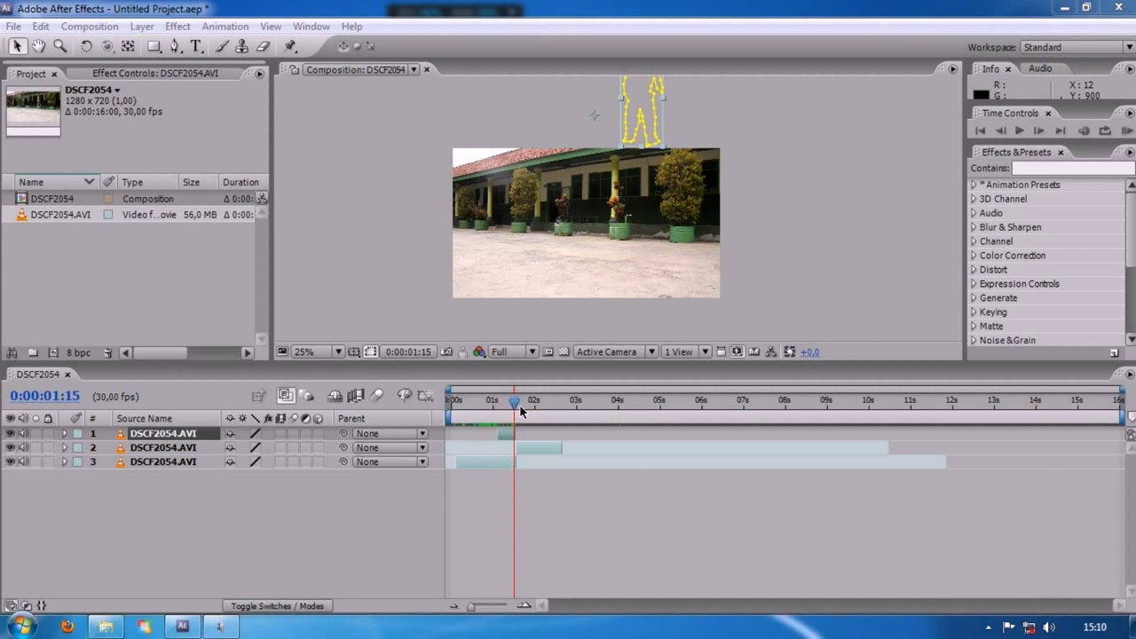
drag(522, 408, 506, 408)
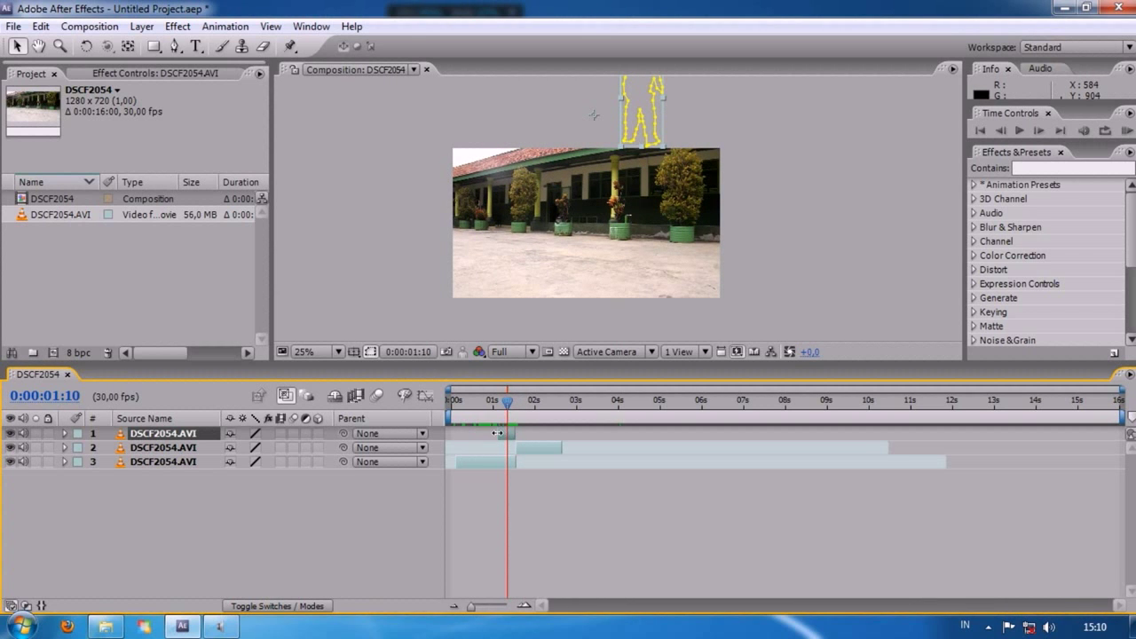
drag(507, 408, 506, 408)
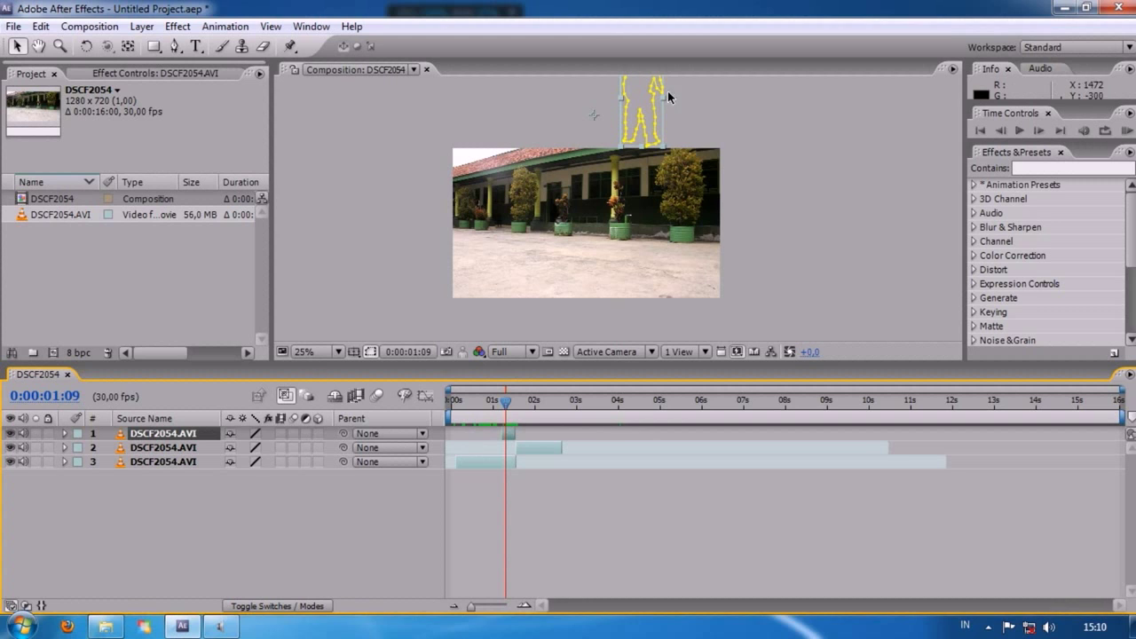
Add a Position keyframe to the masked frozen layer at 0:00:01:09, with the actor above the frame.
key(p)
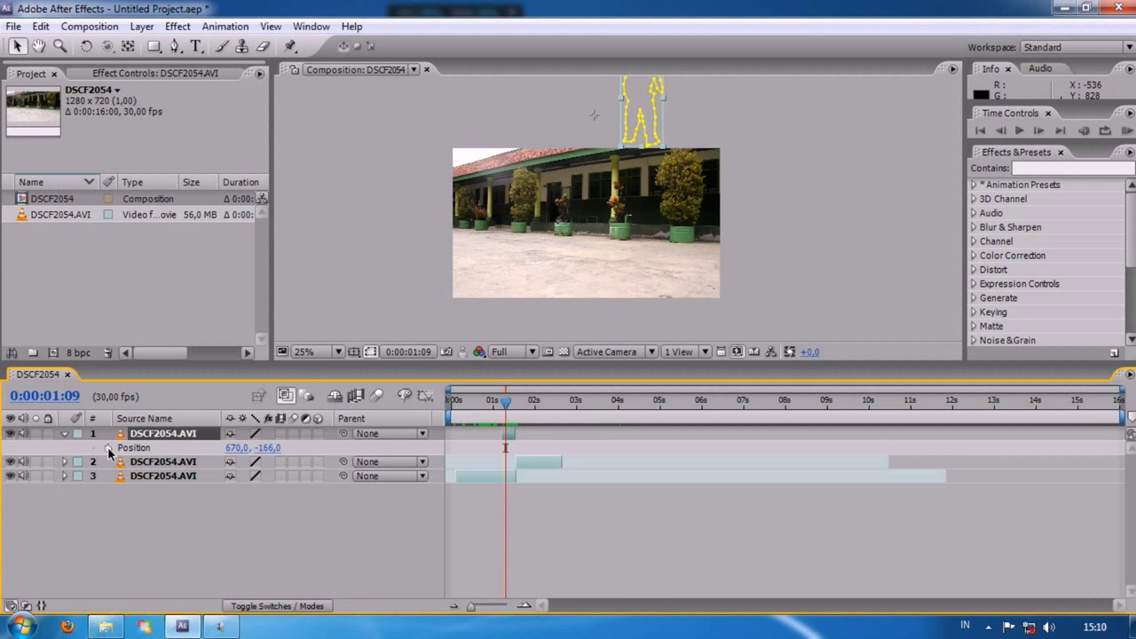
click(108, 448)
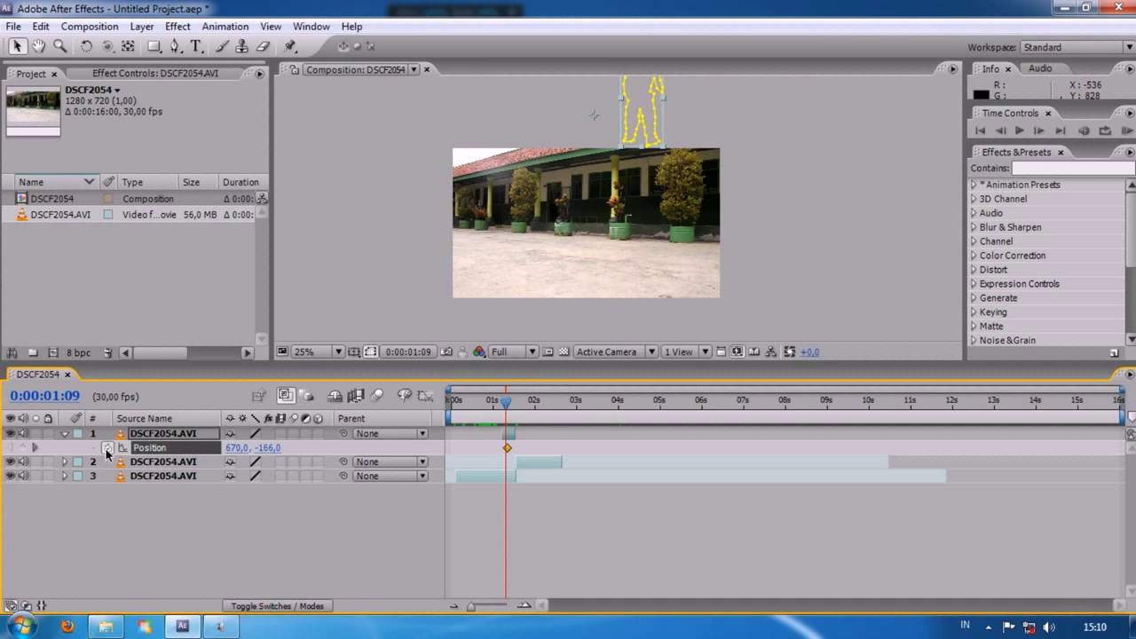
drag(505, 404, 514, 407)
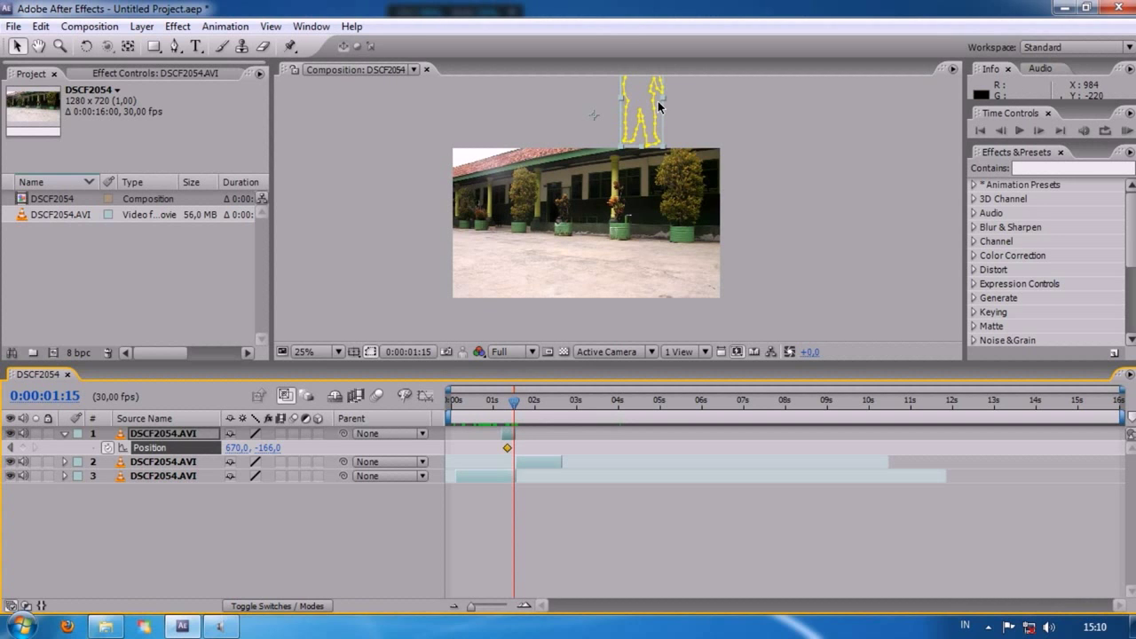
drag(658, 106, 659, 217)
click(513, 448)
drag(514, 401, 515, 416)
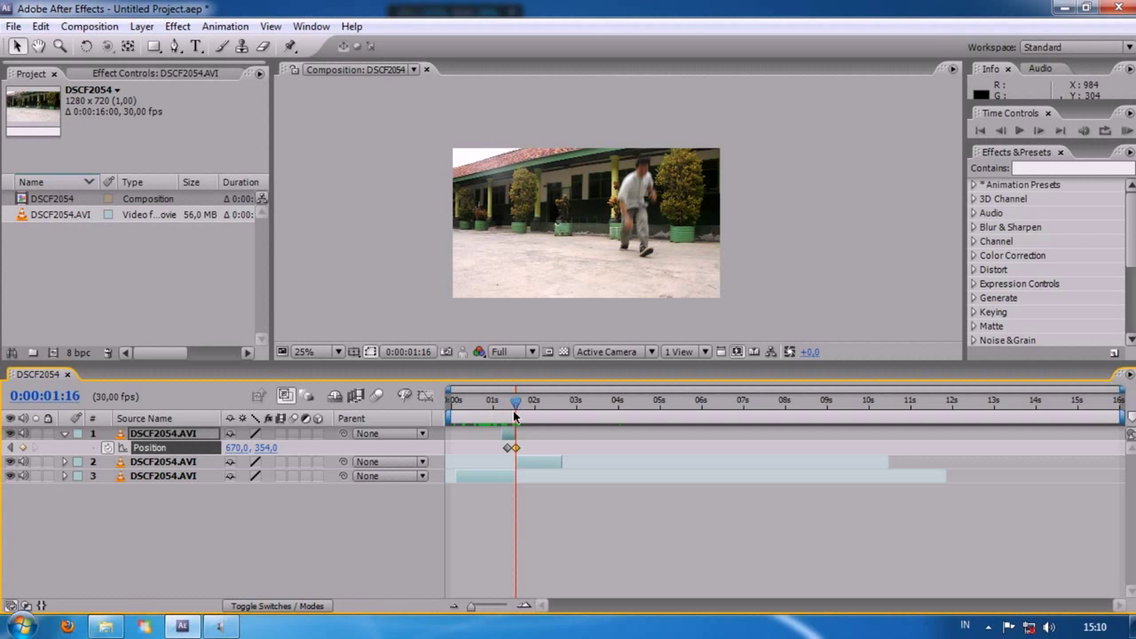
key(Delete)
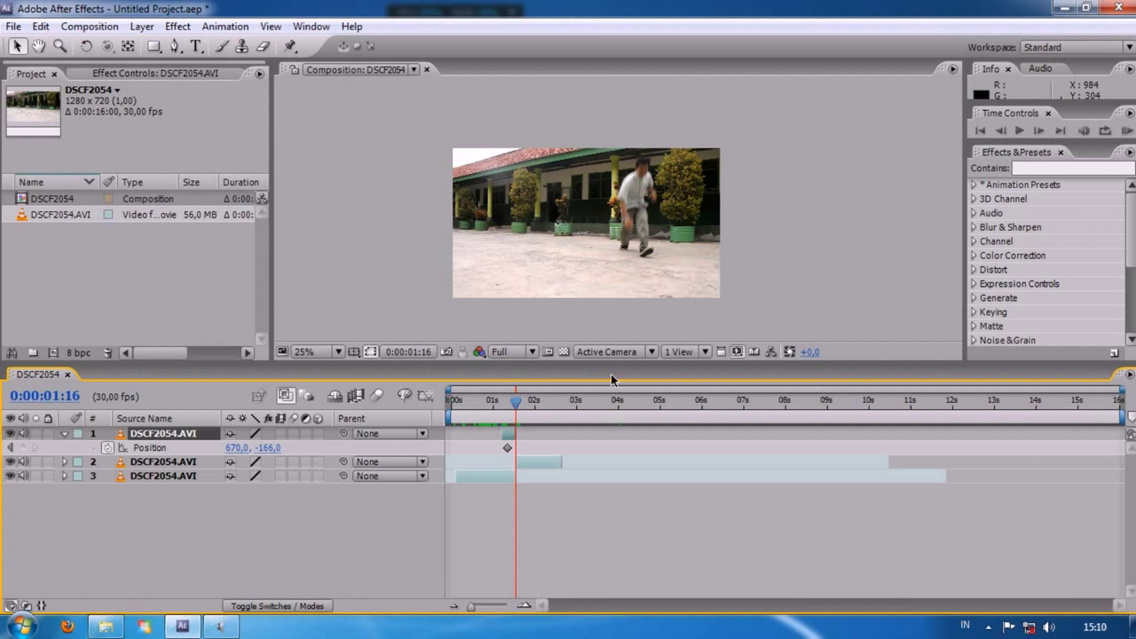
At 0:00:01:15, keyframe the masked actor down on the ground at about 662, 374 and compare it with the next frame.
click(1001, 130)
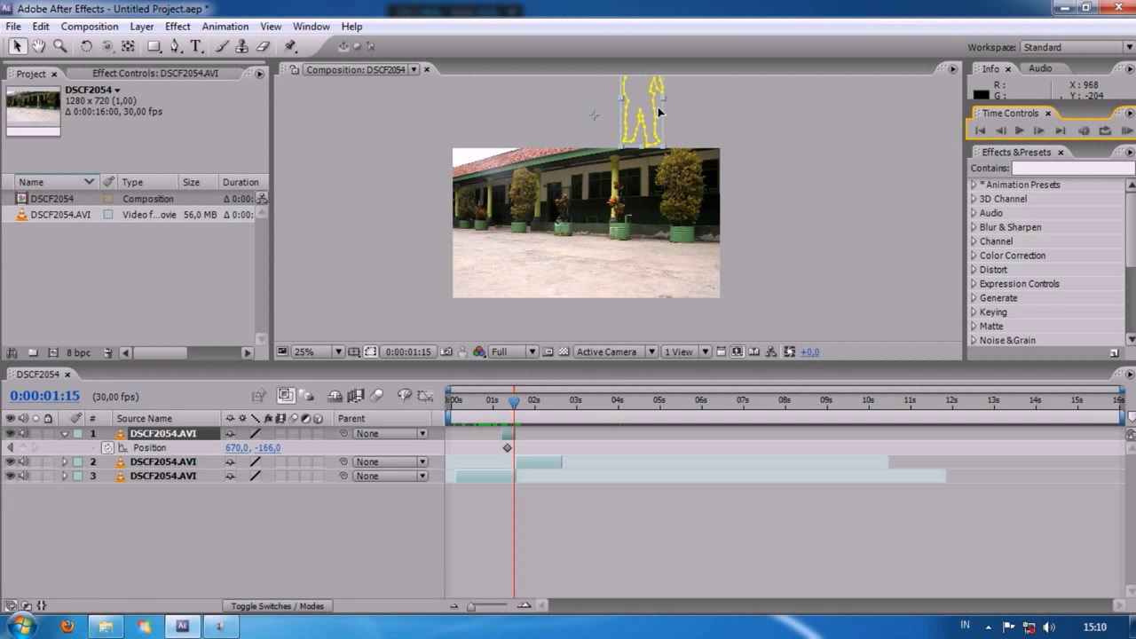
drag(659, 128, 657, 221)
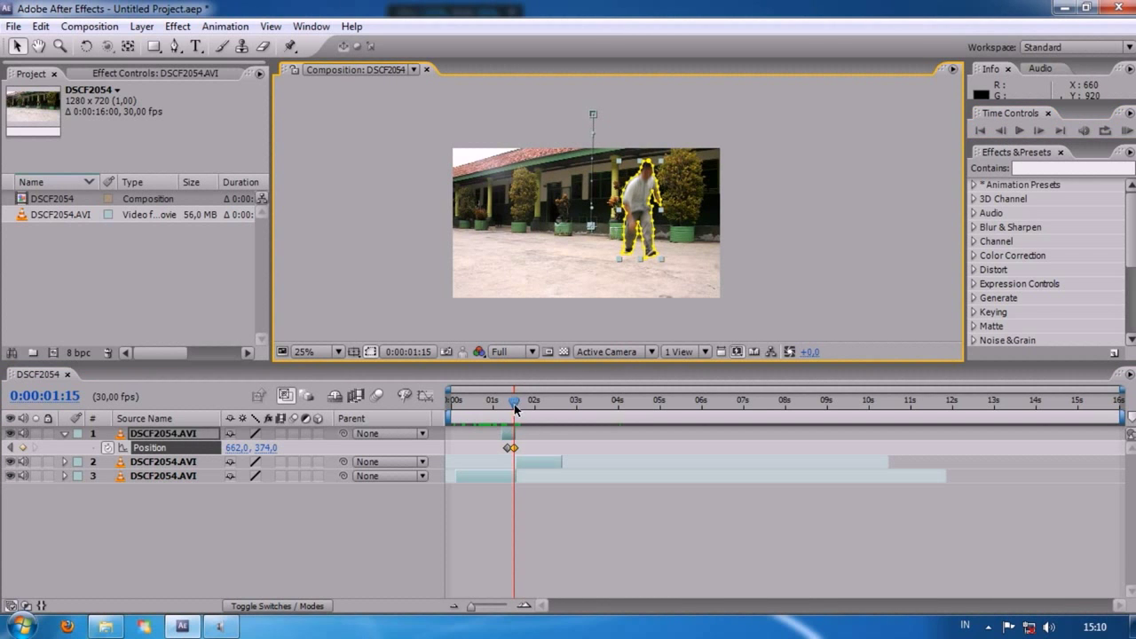
click(1038, 130)
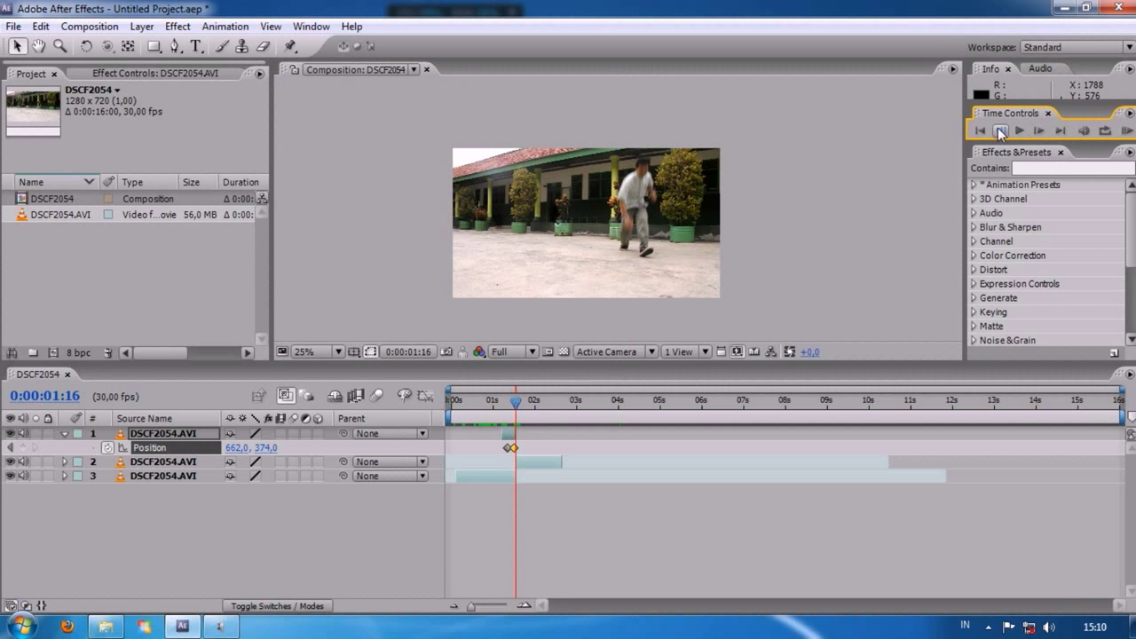
click(1000, 131)
click(1038, 130)
click(1004, 131)
Limit the work area to the fall, from about 0:00:01:00 to shortly after the landing clip begins.
drag(1058, 416, 521, 451)
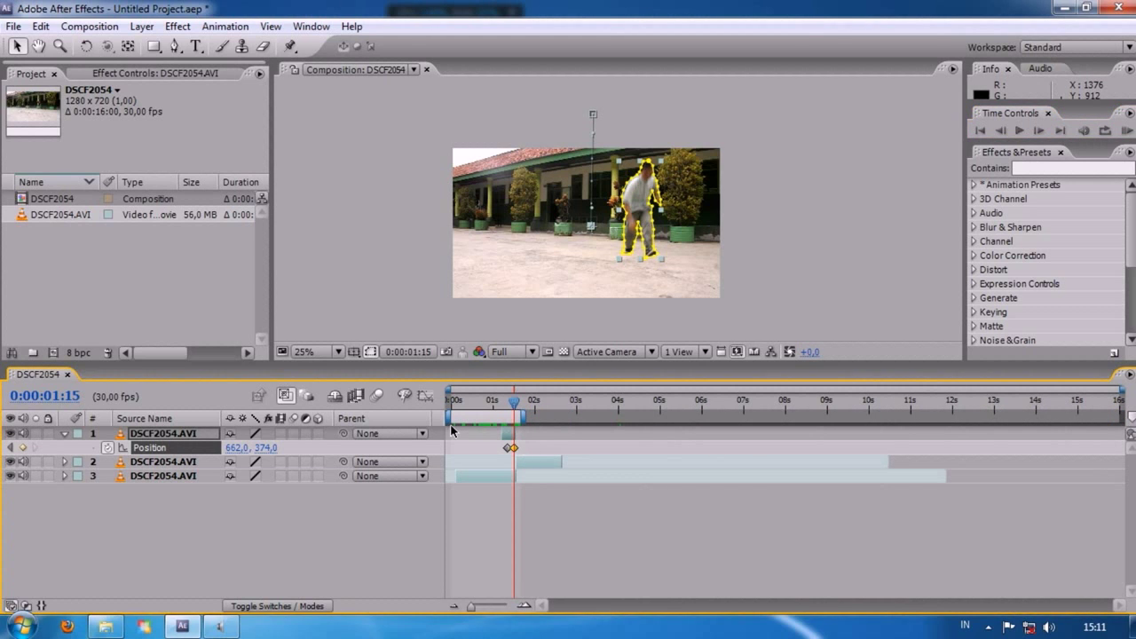
drag(448, 417, 493, 417)
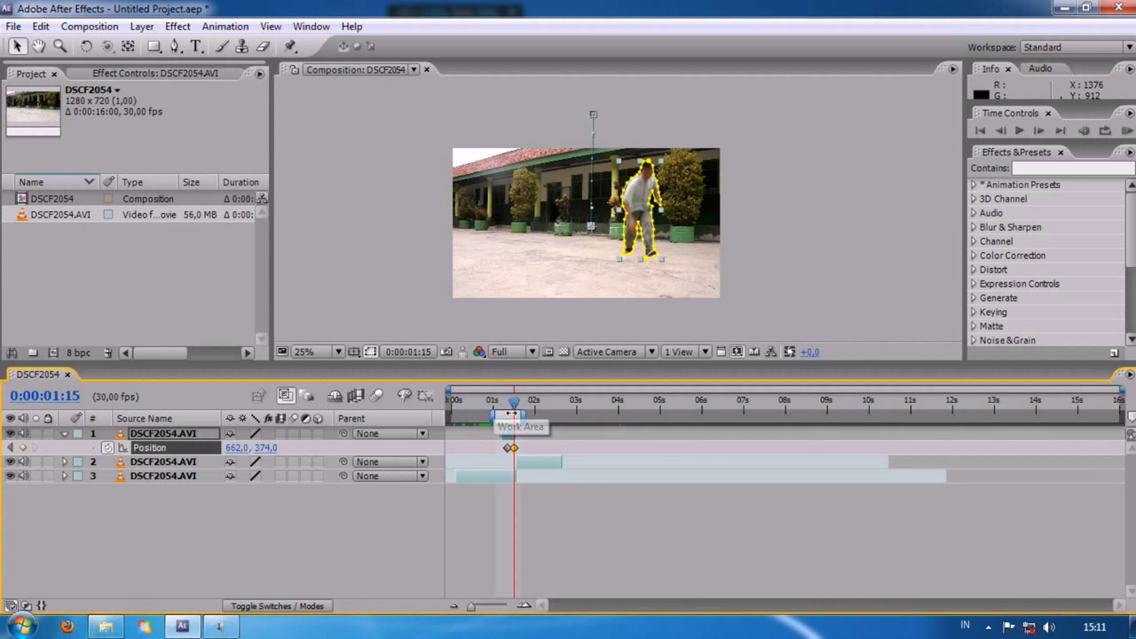
Preview the fall, shift the landing clip slightly earlier to close the gap after the masked layer, and preview it again.
click(1127, 132)
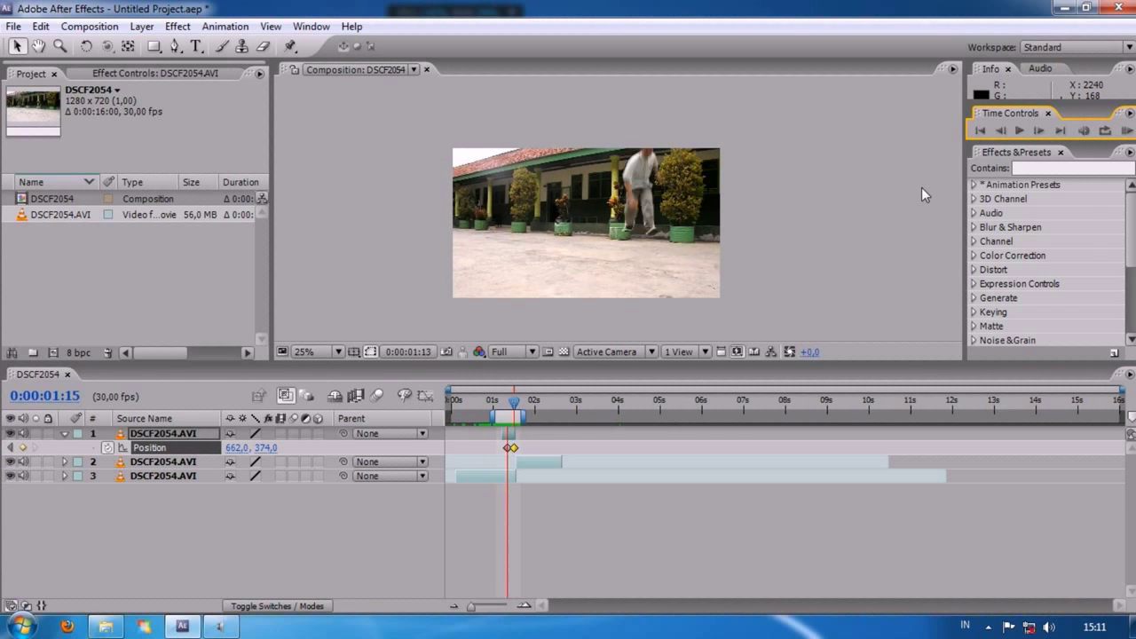
click(538, 448)
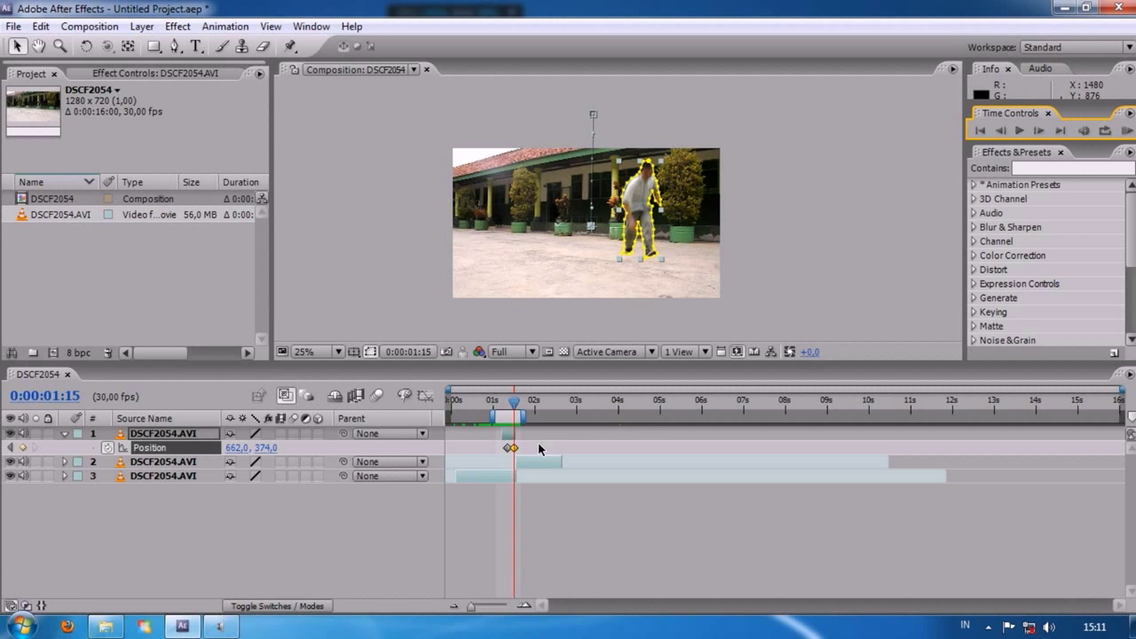
click(518, 460)
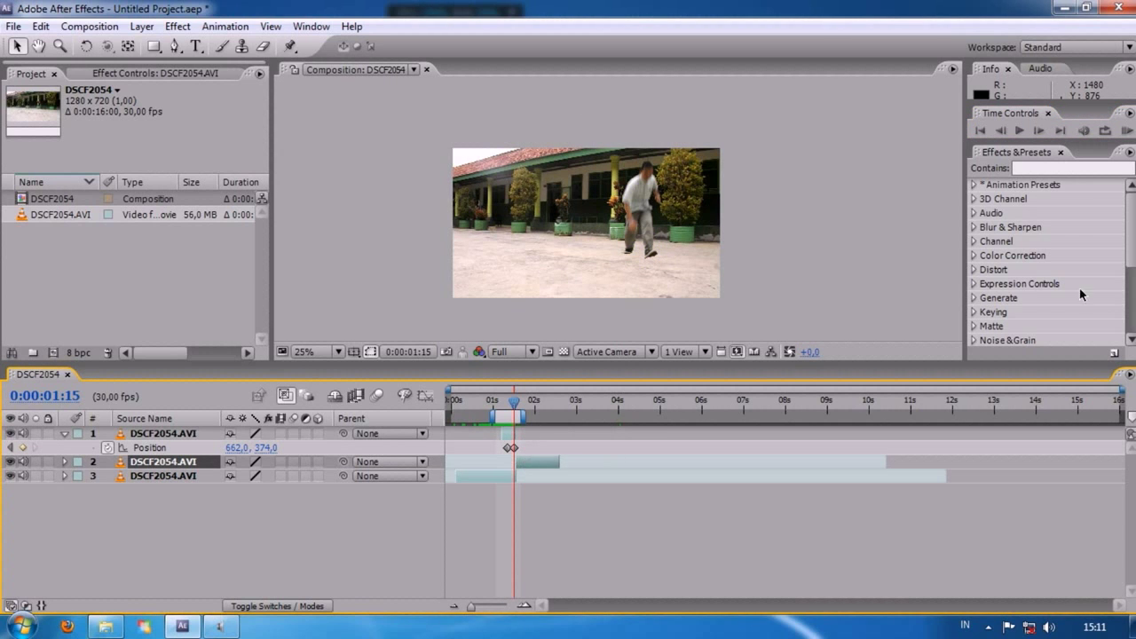
click(1126, 130)
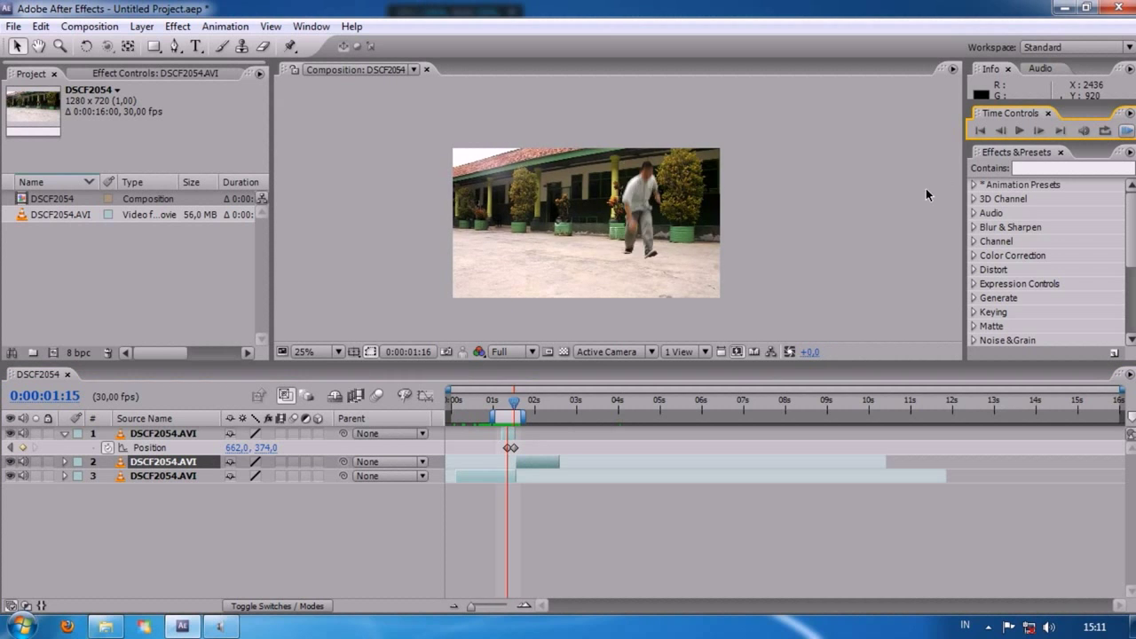
Extend the end of the work area to about 0:00:02:00 and preview the fall with the landing.
click(521, 417)
drag(522, 417, 535, 415)
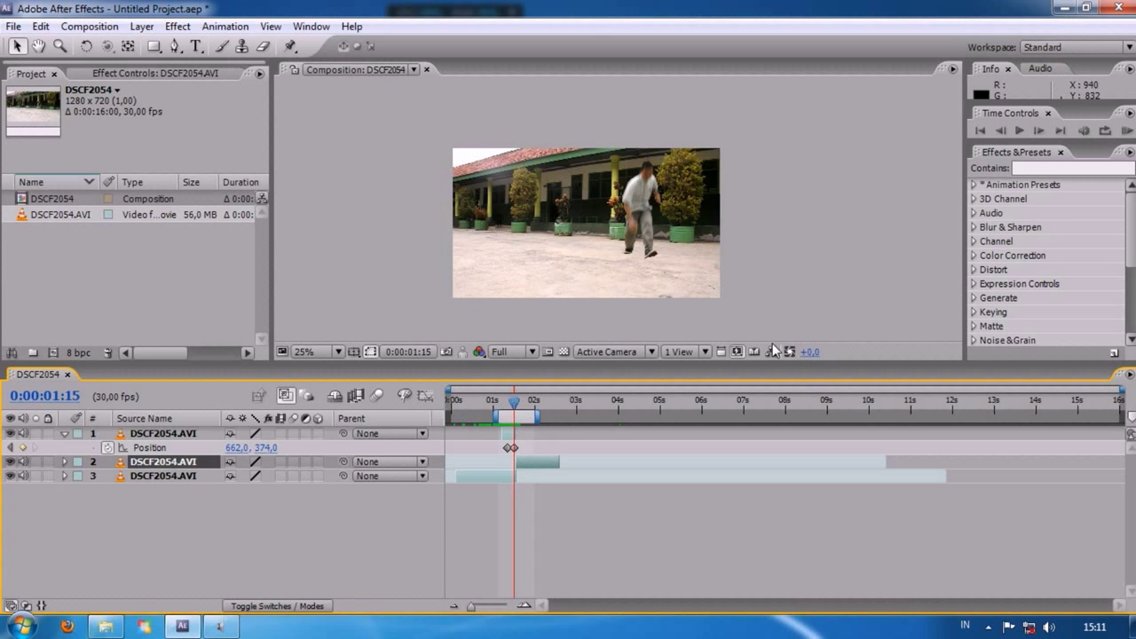
click(1125, 130)
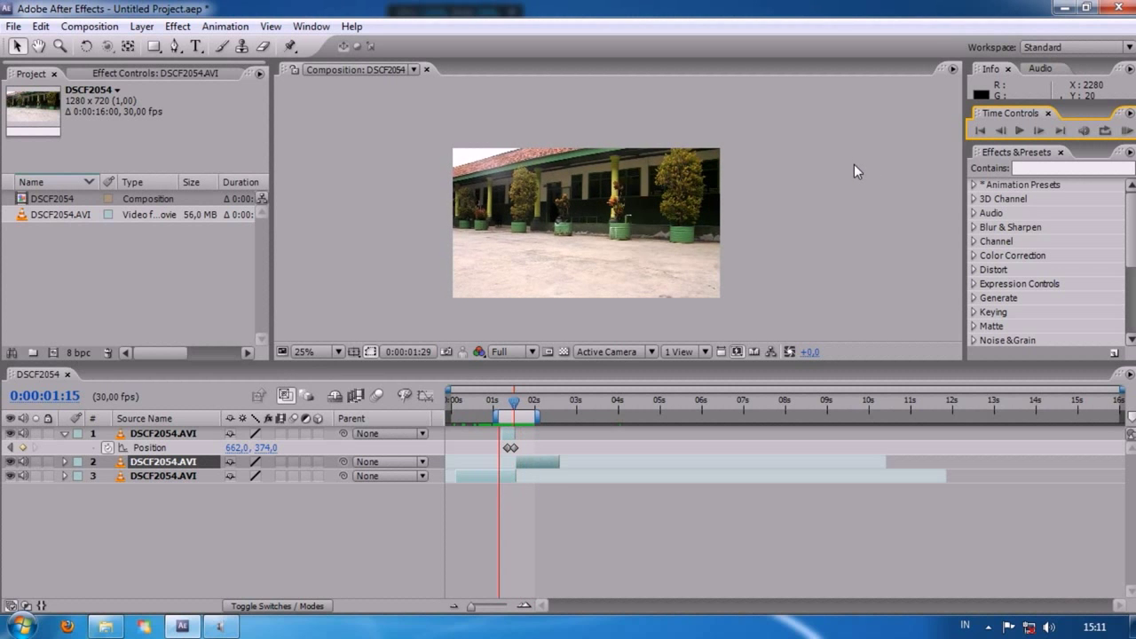
Turn on motion blur for the masked falling layer and the composition, checking the fall at 0:00:01:13 and in a preview.
click(512, 404)
drag(512, 404, 510, 404)
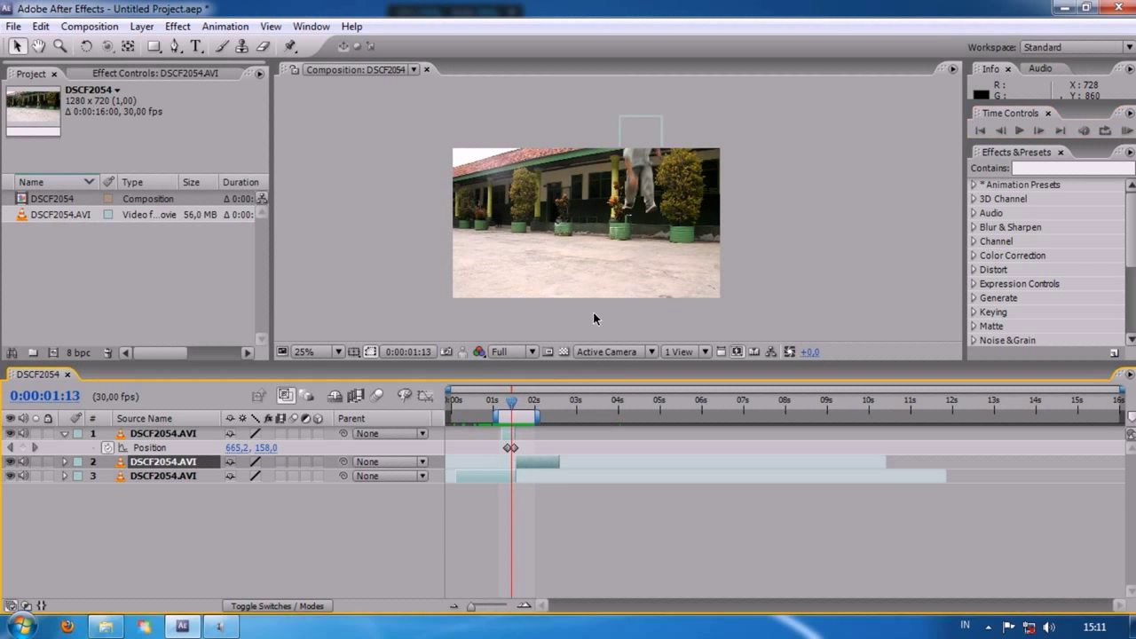
scroll(636, 179, up, 1)
scroll(636, 178, down, 1)
click(158, 434)
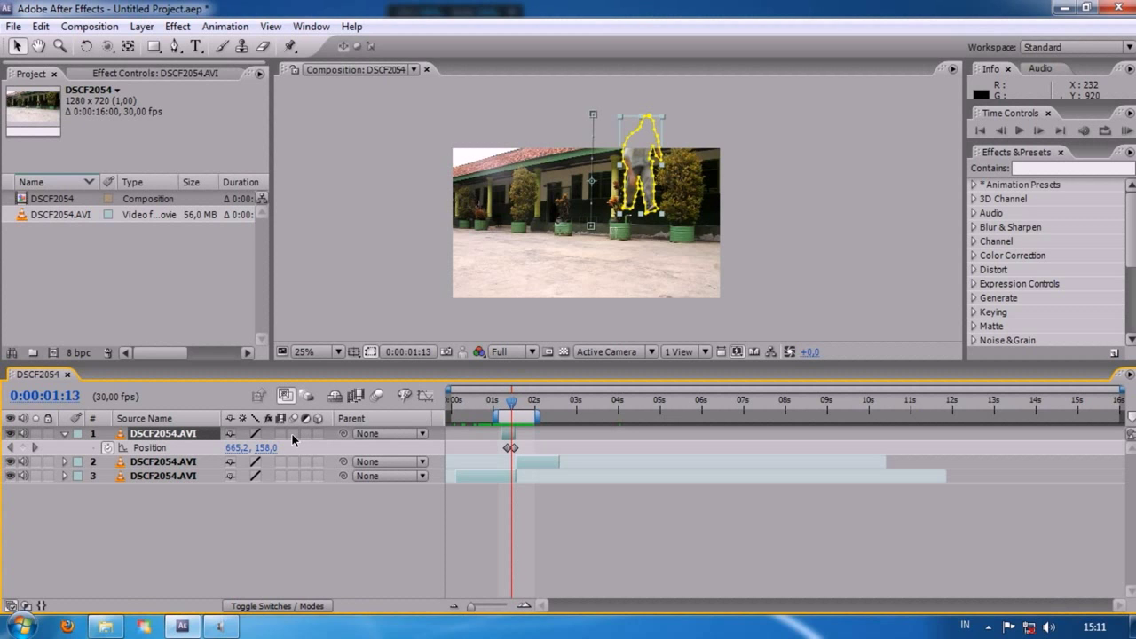
click(376, 396)
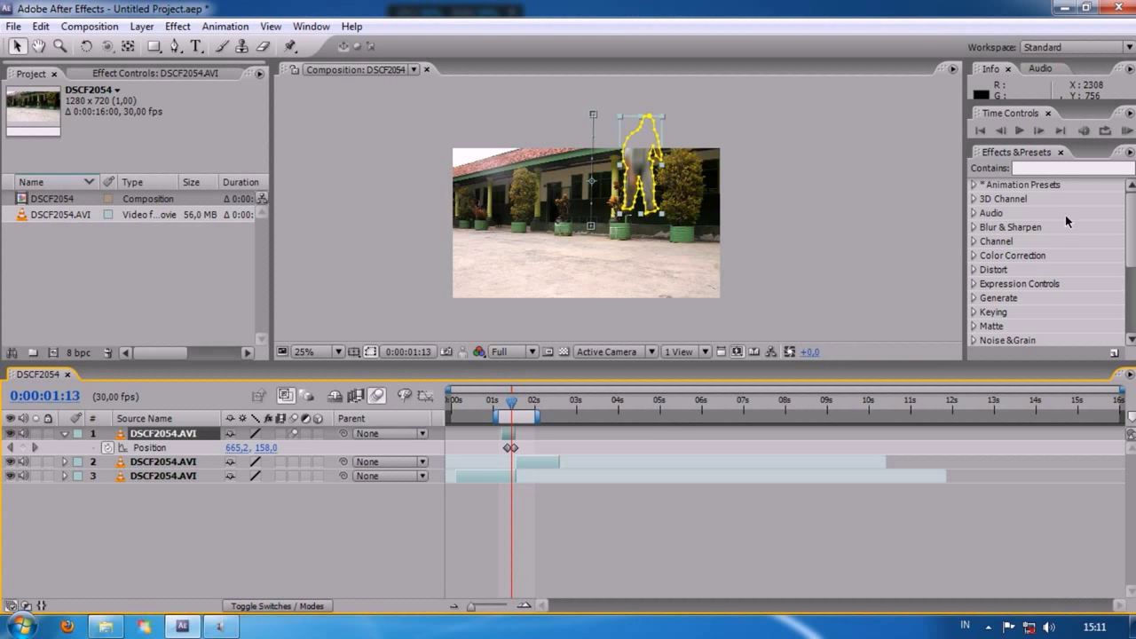
click(1127, 131)
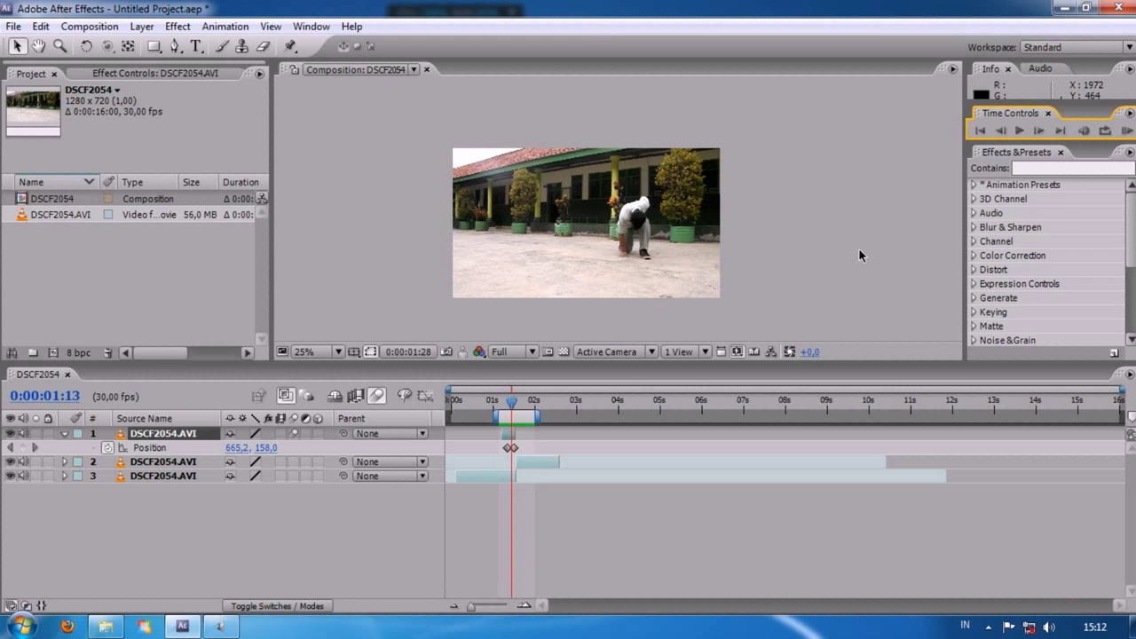
key(space)
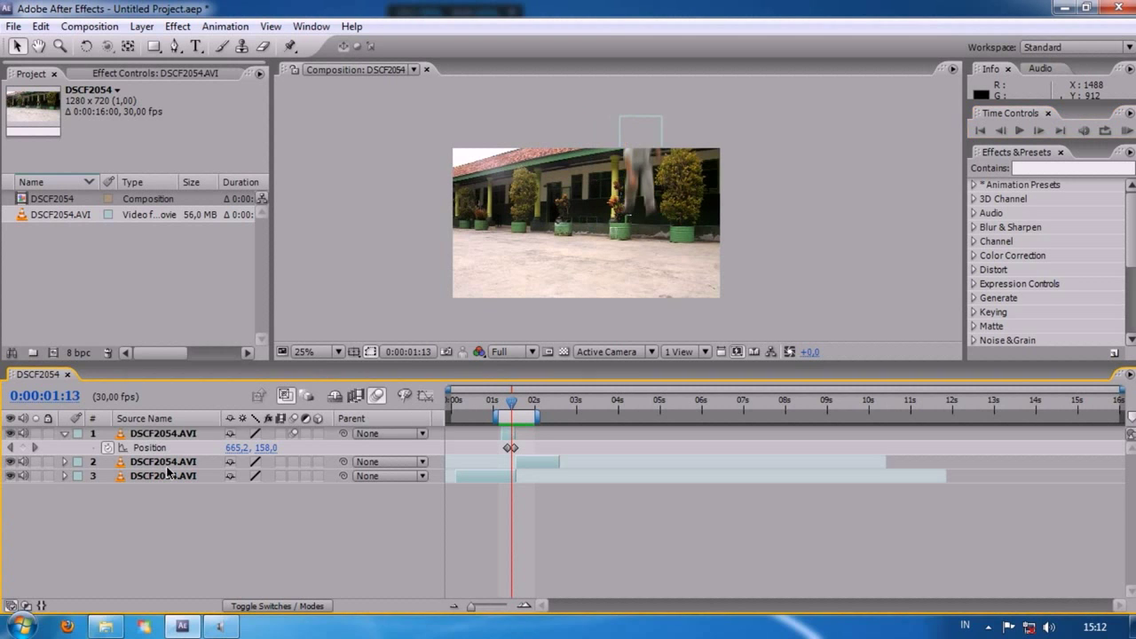
Collapse the masked layer and create a 1280 x 720, 25 fps composition named "JAtuh bangun akuhhh!!!!".
click(163, 434)
click(64, 434)
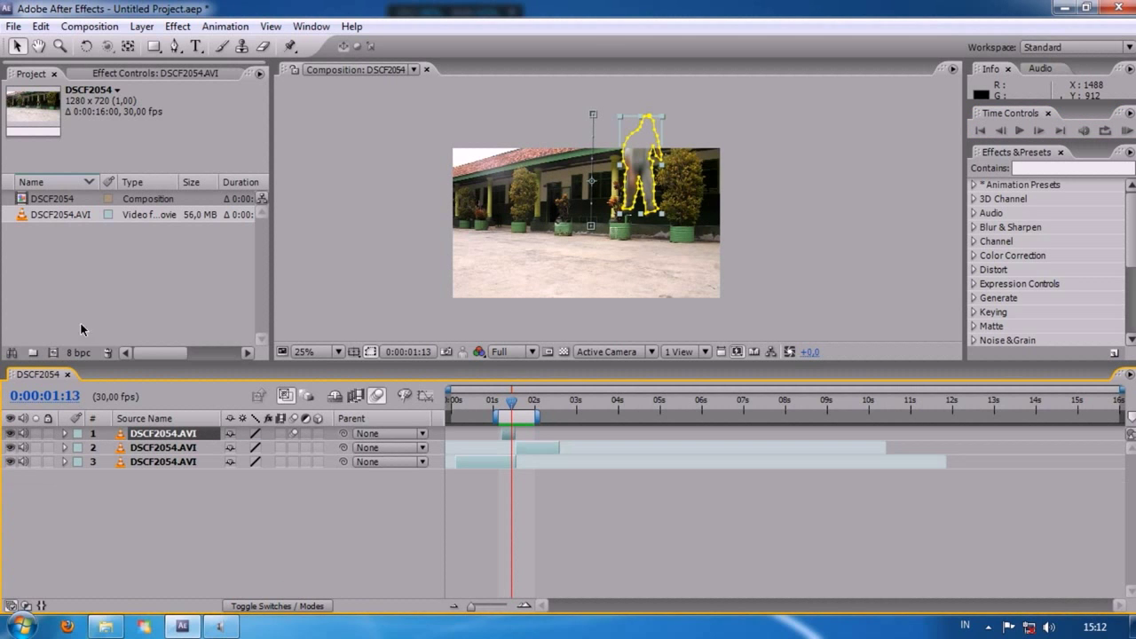
right_click(89, 252)
click(106, 260)
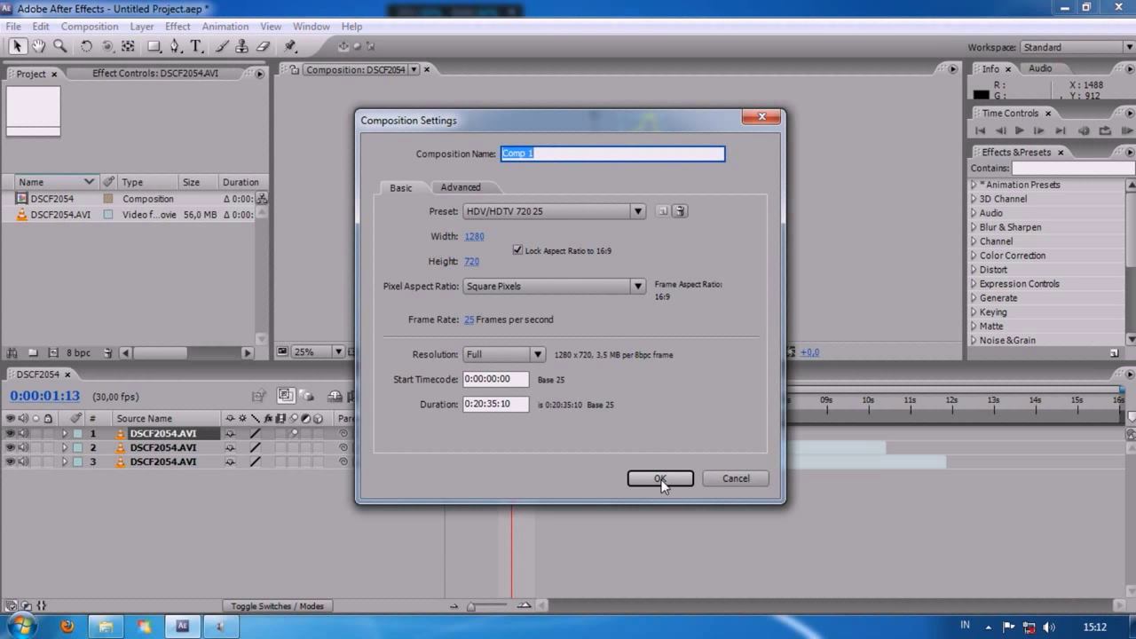
text(JAtuh bangun akuhhh!!!)
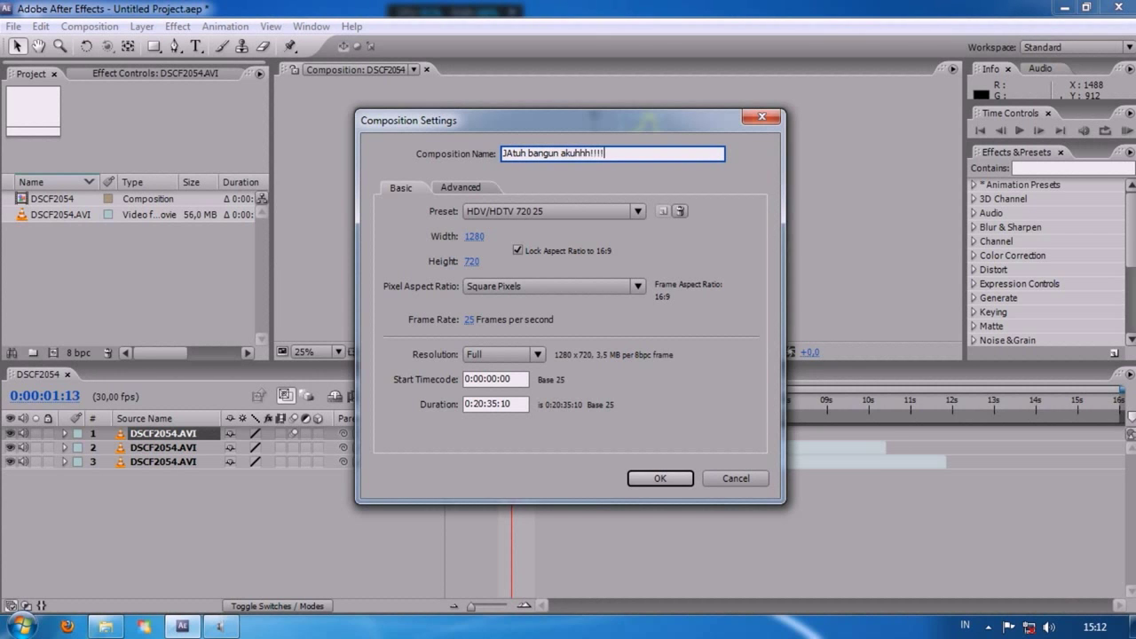
text(!)
click(657, 478)
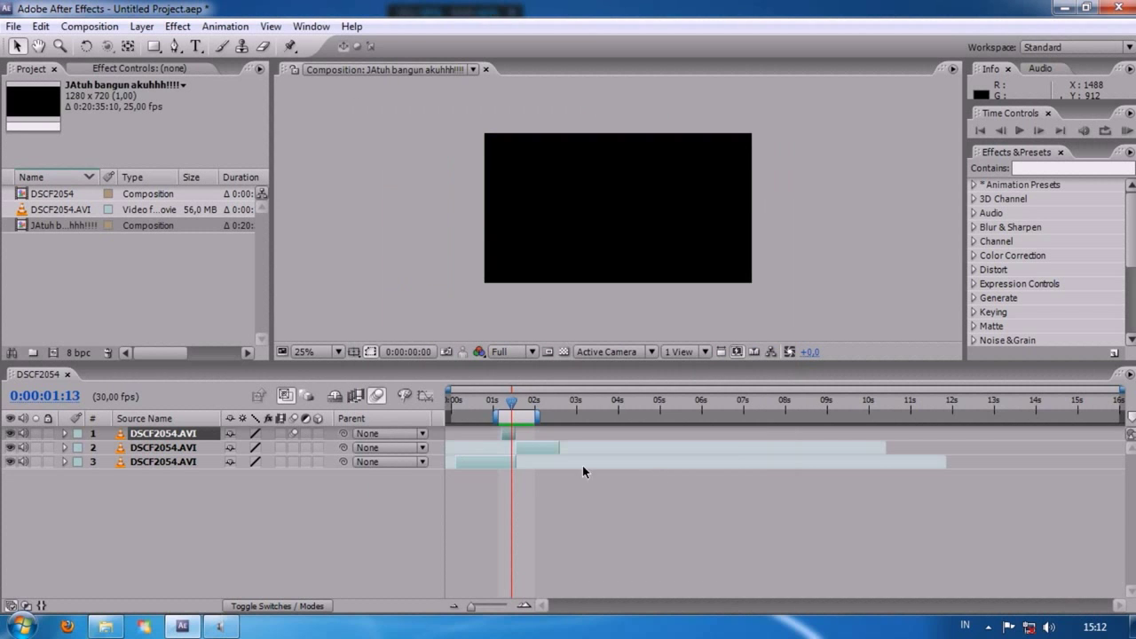
Add the DSCF2054 composition as a layer in the new "JAtuh bangun akuhhh!!!!" composition.
click(53, 193)
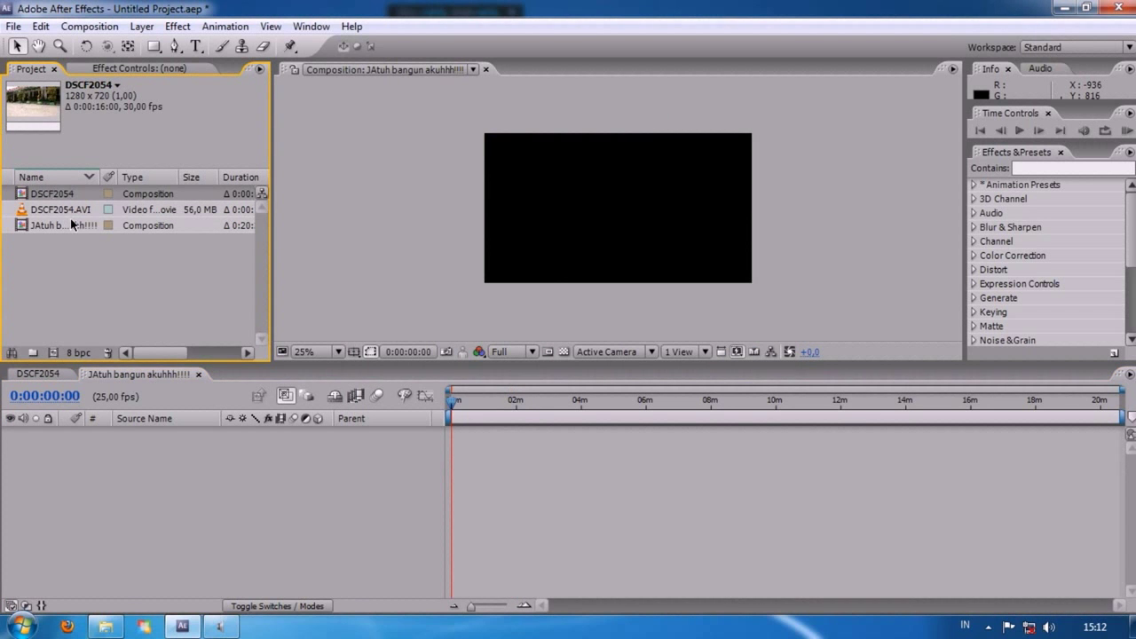
click(37, 374)
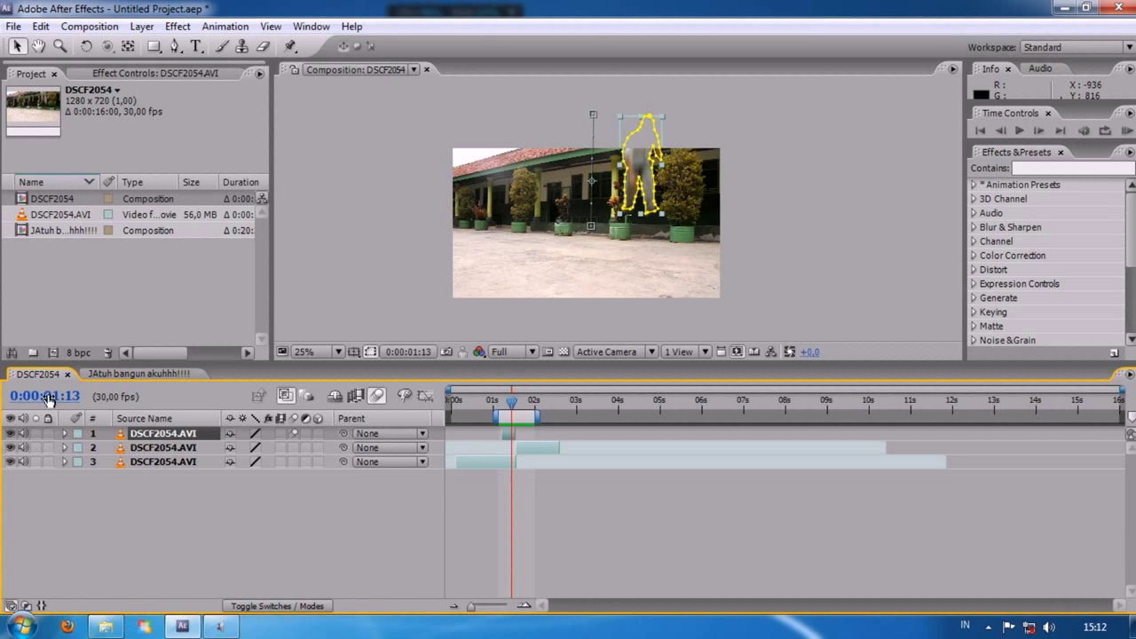
click(107, 376)
click(64, 230)
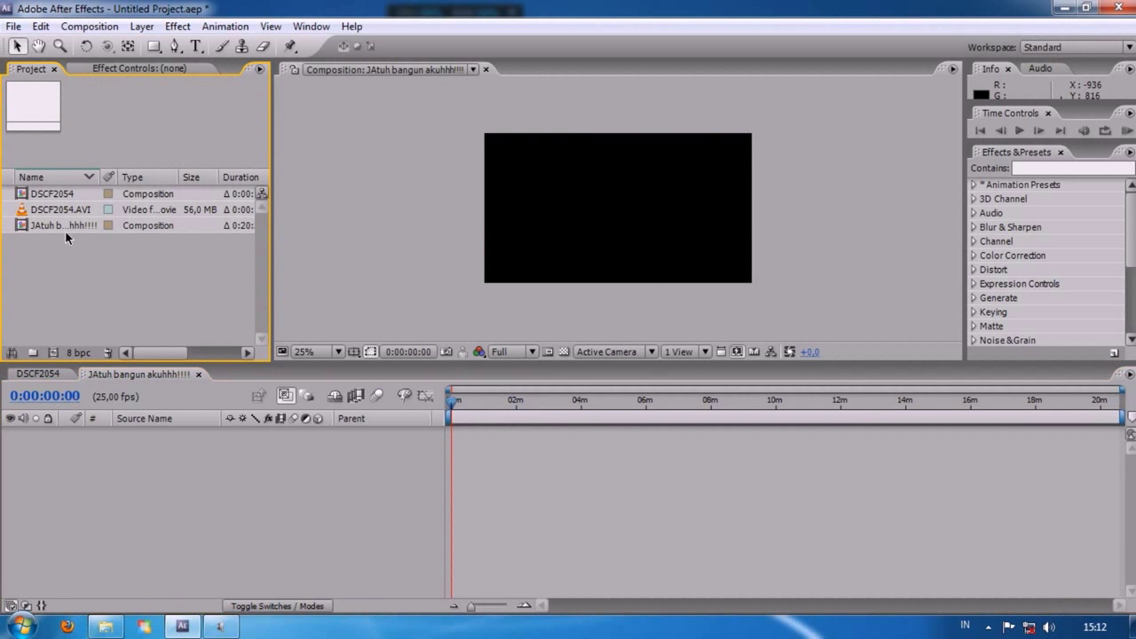
click(67, 197)
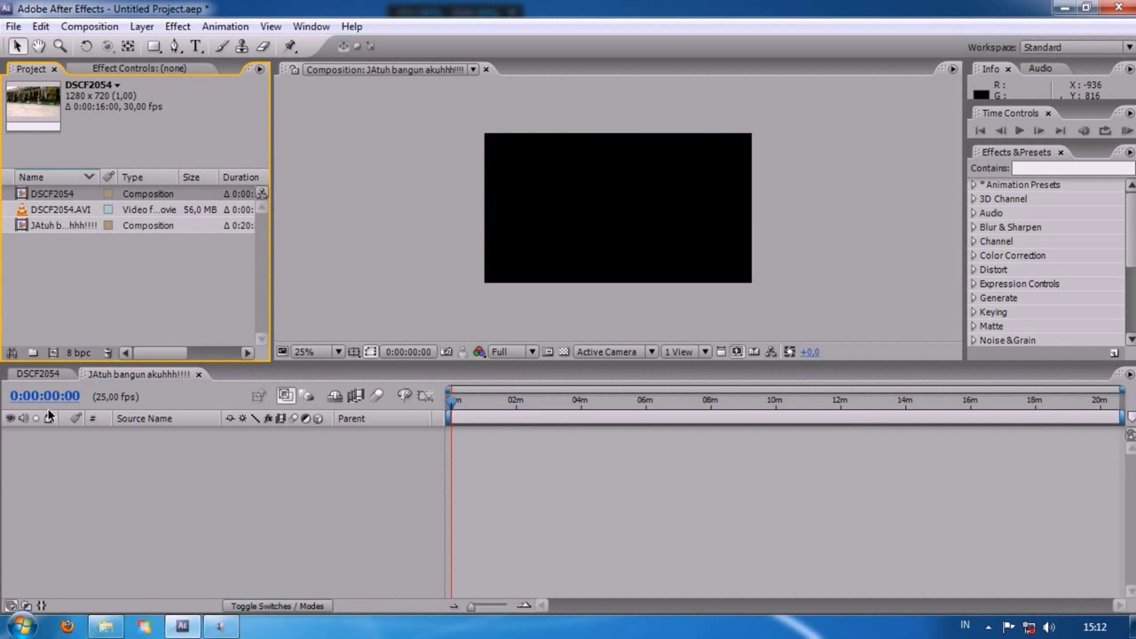
drag(44, 192, 129, 441)
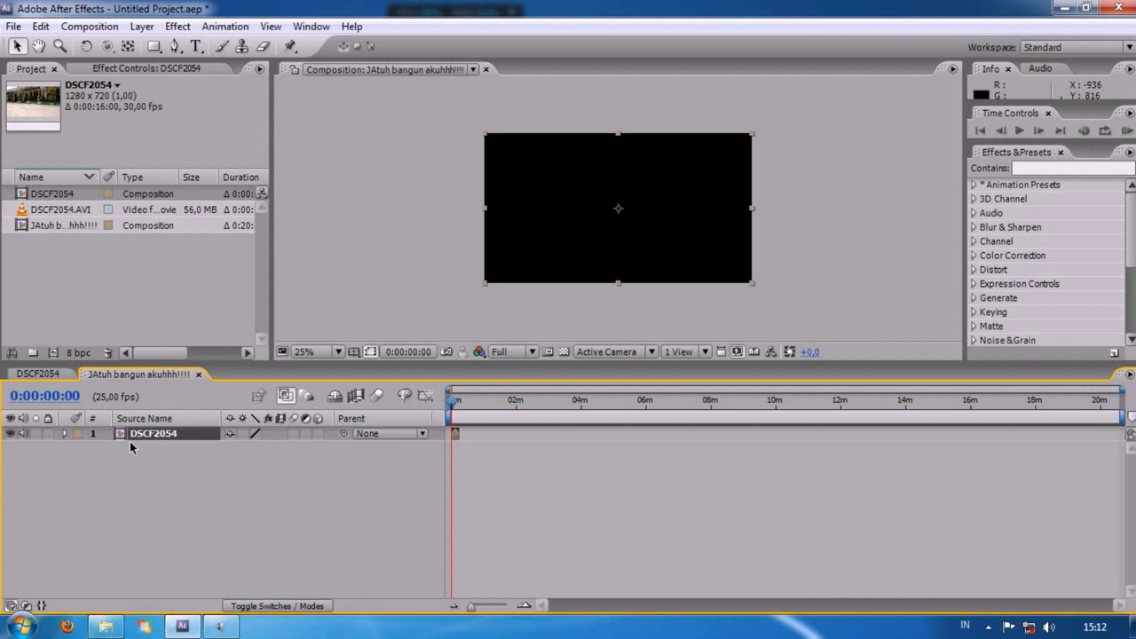
Shorten the duration of the "JAtuh bangun akuhhh!!!!" composition to about 10 seconds.
click(522, 606)
click(521, 606)
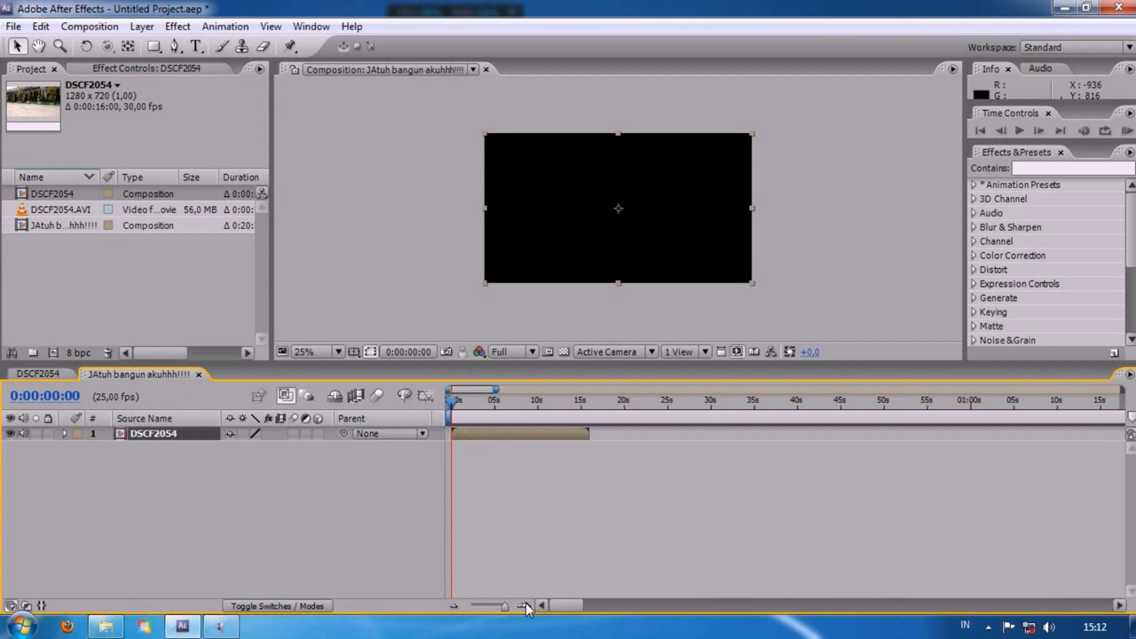
drag(453, 400, 481, 404)
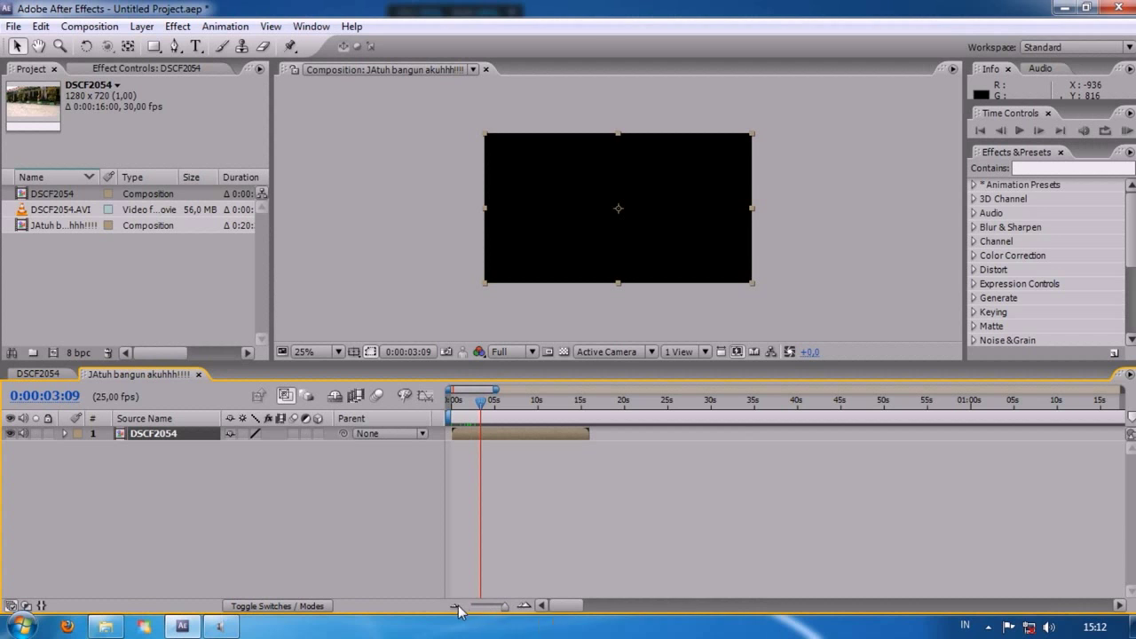
drag(479, 406, 473, 407)
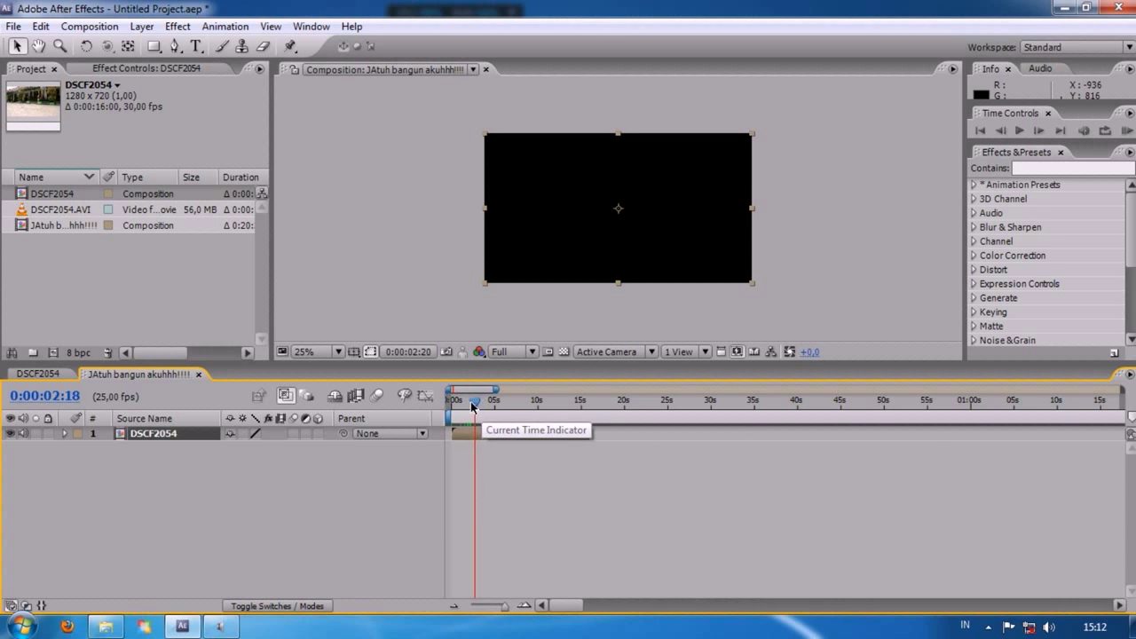
click(524, 610)
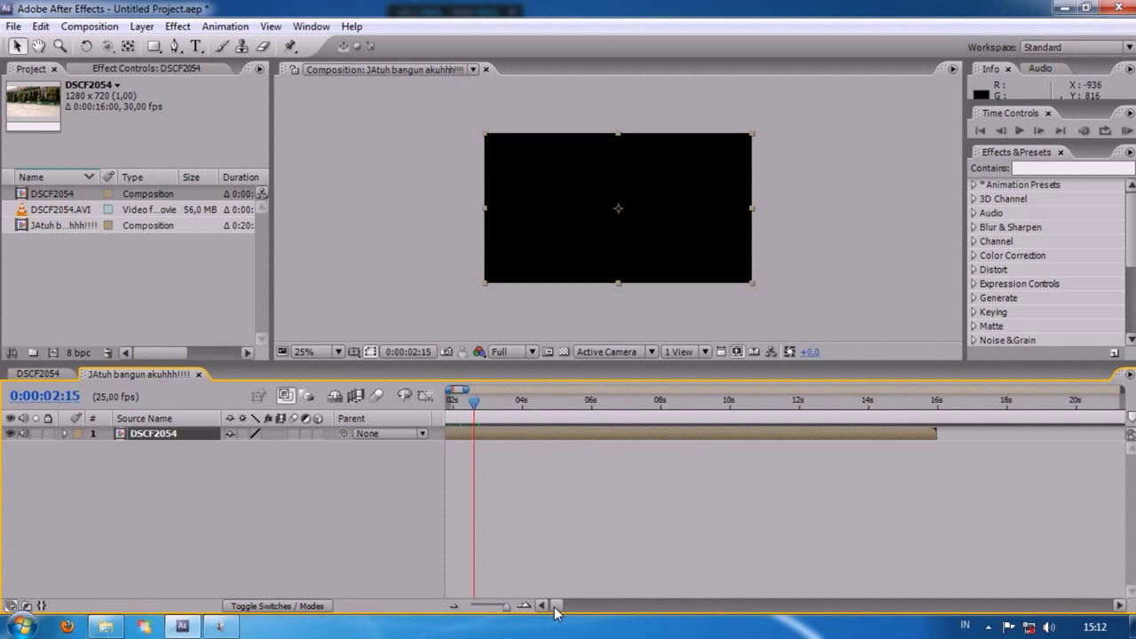
right_click(248, 522)
click(288, 543)
click(480, 403)
key(BackSpace)
text(0:)
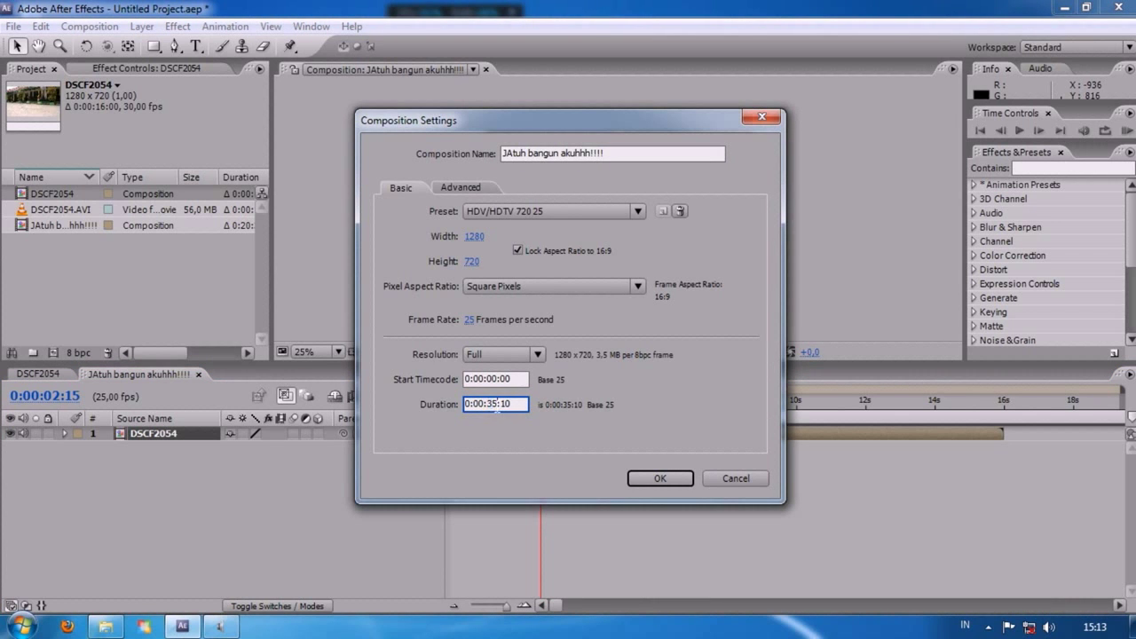
text(1)
click(660, 478)
Add a Position keyframe to the nested DSCF2054 layer at 0:00:01:13, where the actor touches down.
drag(618, 403, 550, 410)
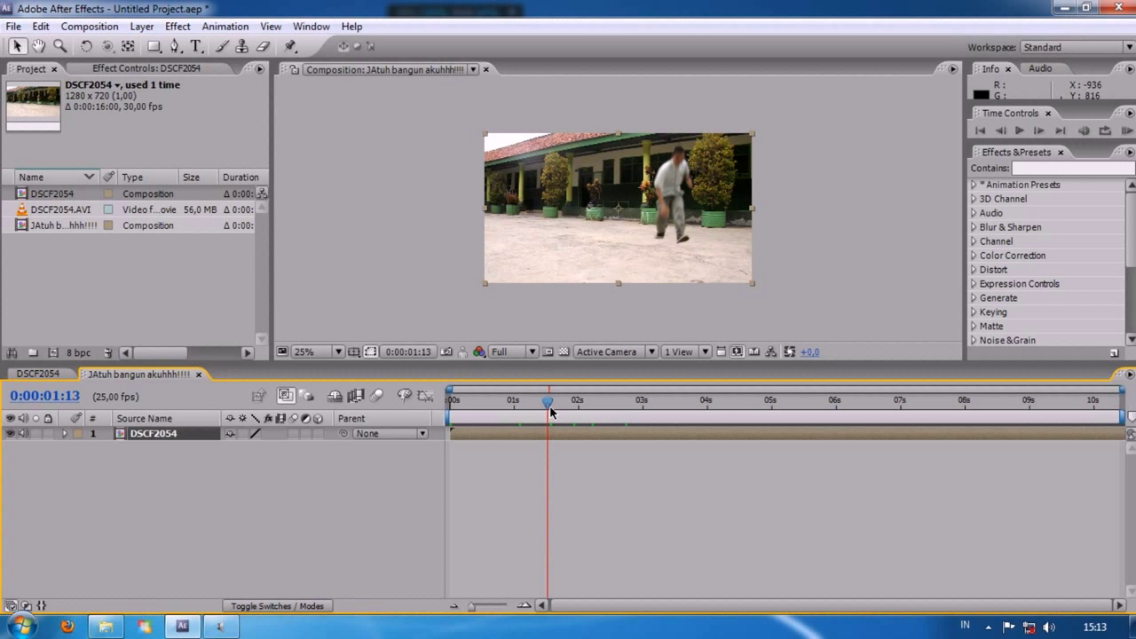
click(64, 431)
click(66, 431)
click(65, 433)
click(78, 448)
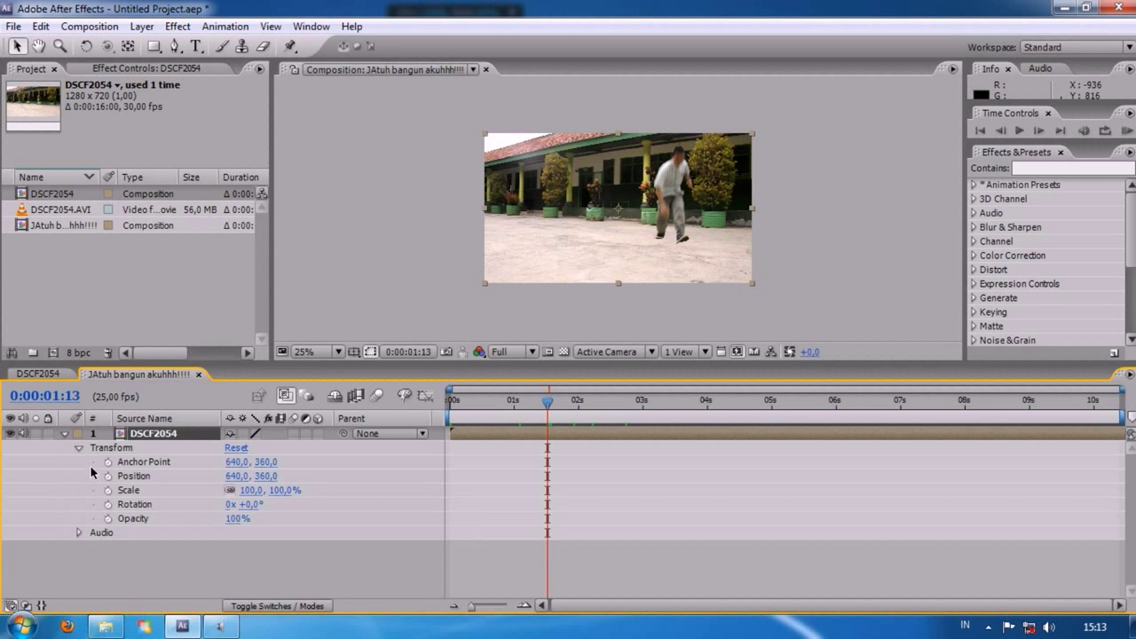
click(65, 432)
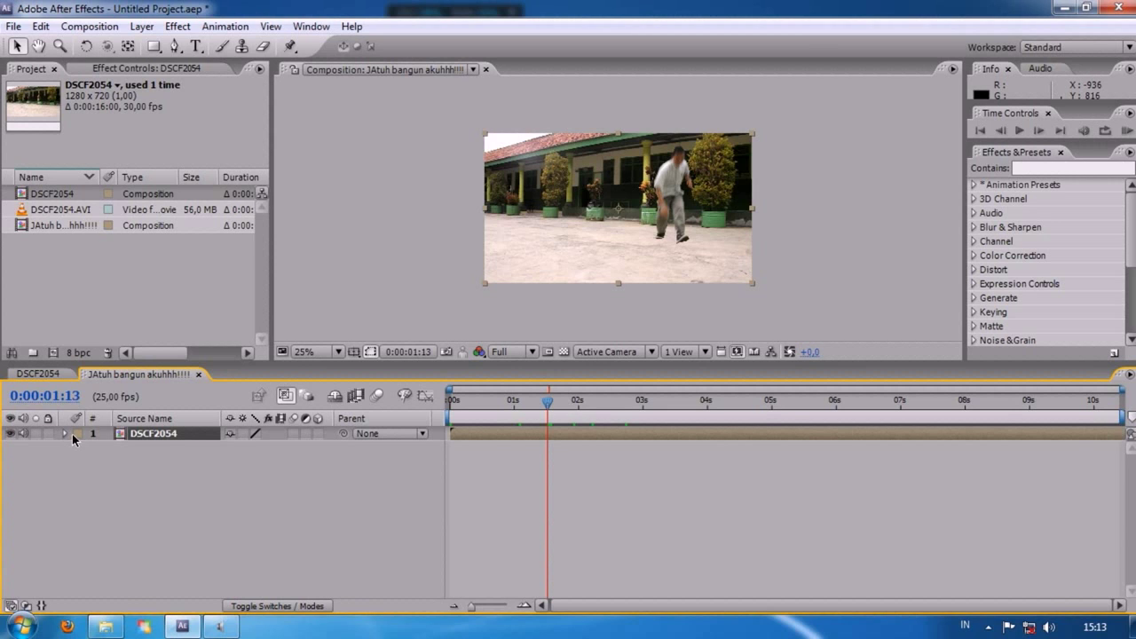
key(p)
click(107, 447)
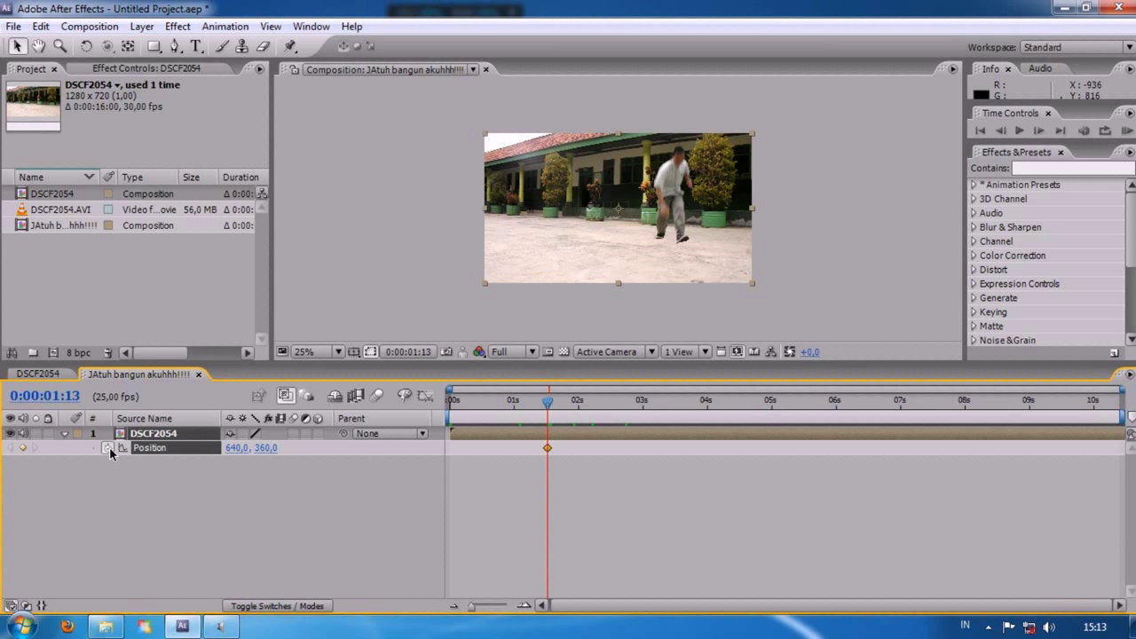
Add a second Position keyframe at 0:00:01:19 with the same position, and select both Position keyframes.
drag(547, 408, 565, 408)
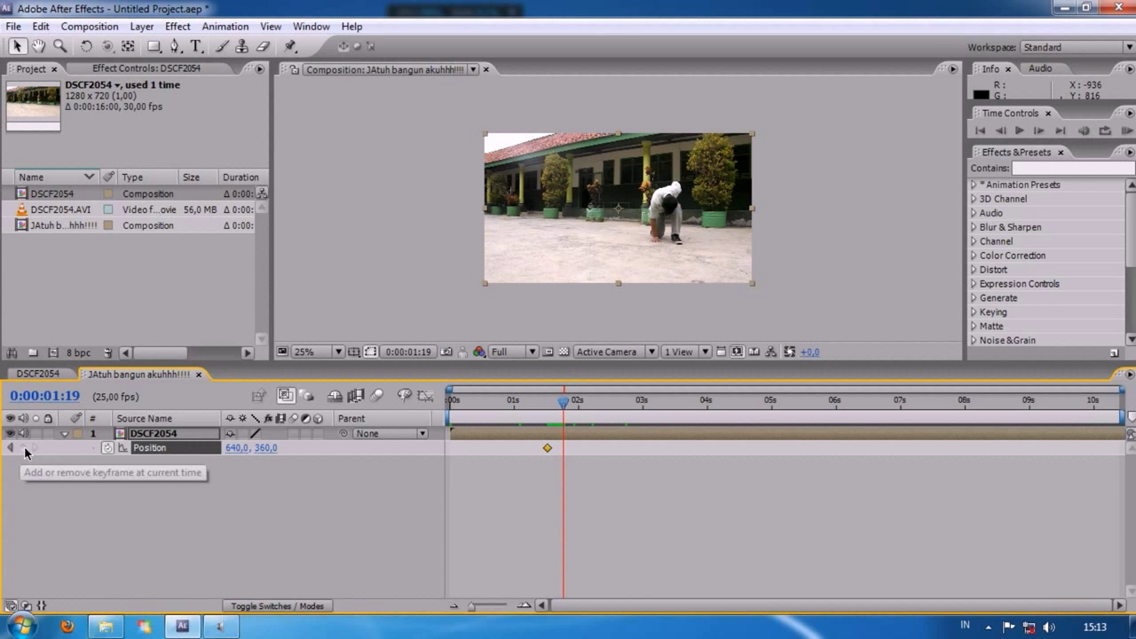
click(537, 475)
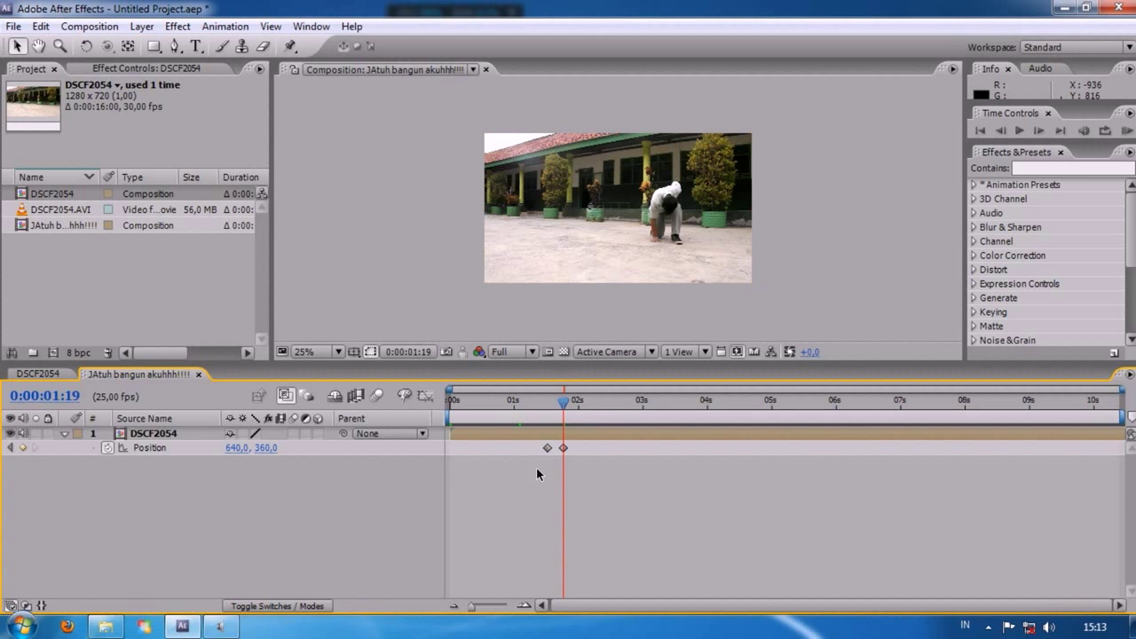
drag(588, 449, 588, 443)
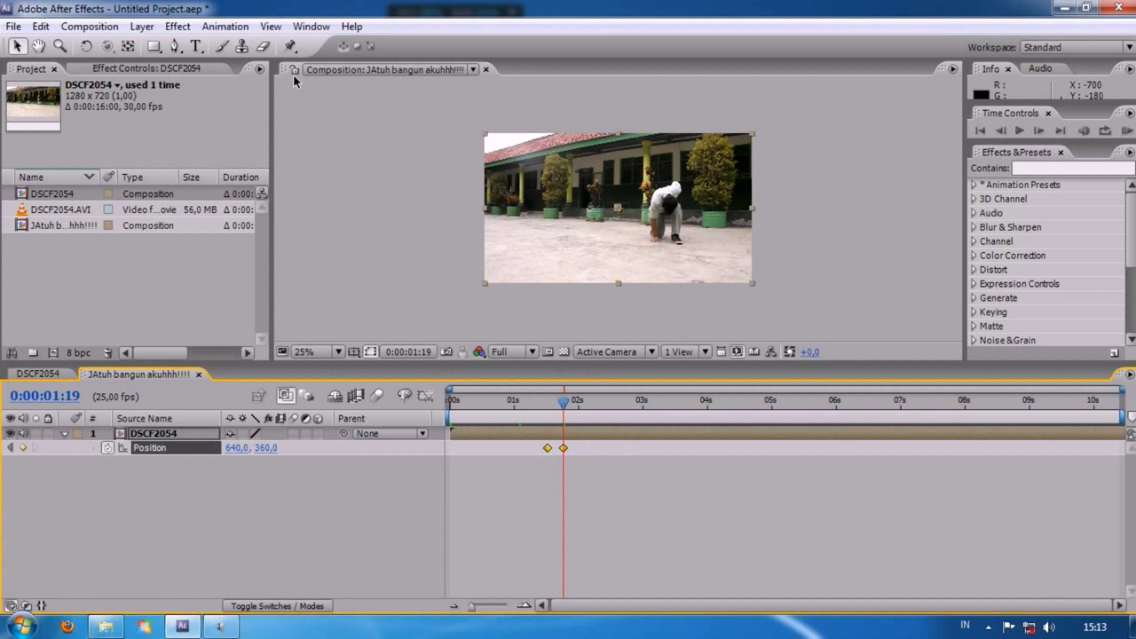
Show The Wiggler and dock it alongside Effects & Presets so the composition view stays visible.
click(315, 27)
click(352, 288)
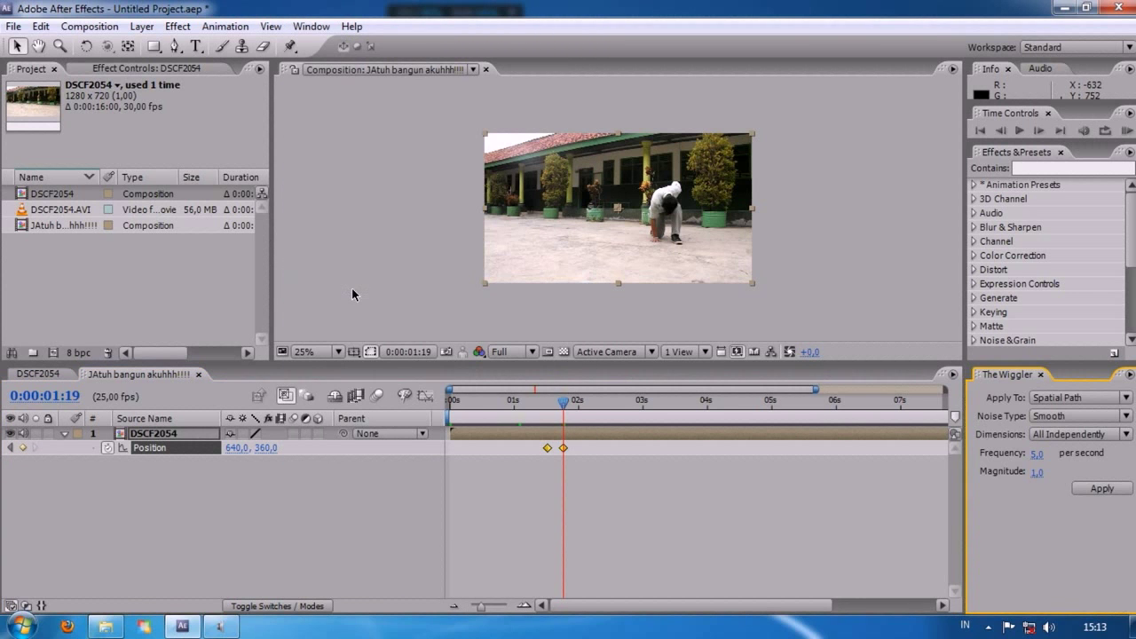
drag(982, 377, 514, 86)
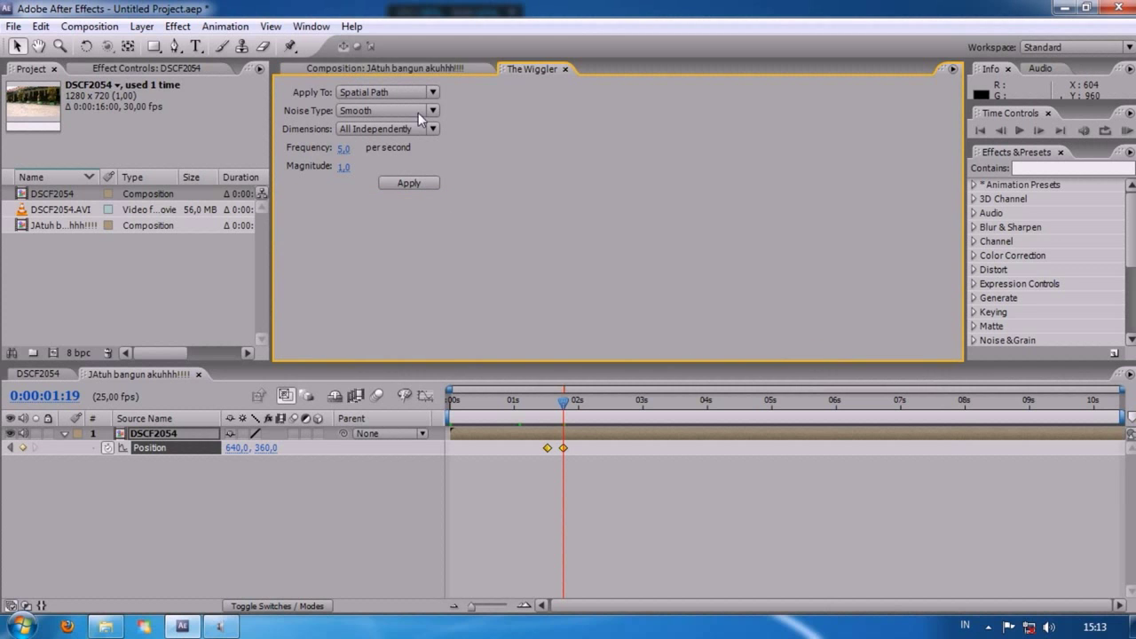
drag(500, 68, 1056, 222)
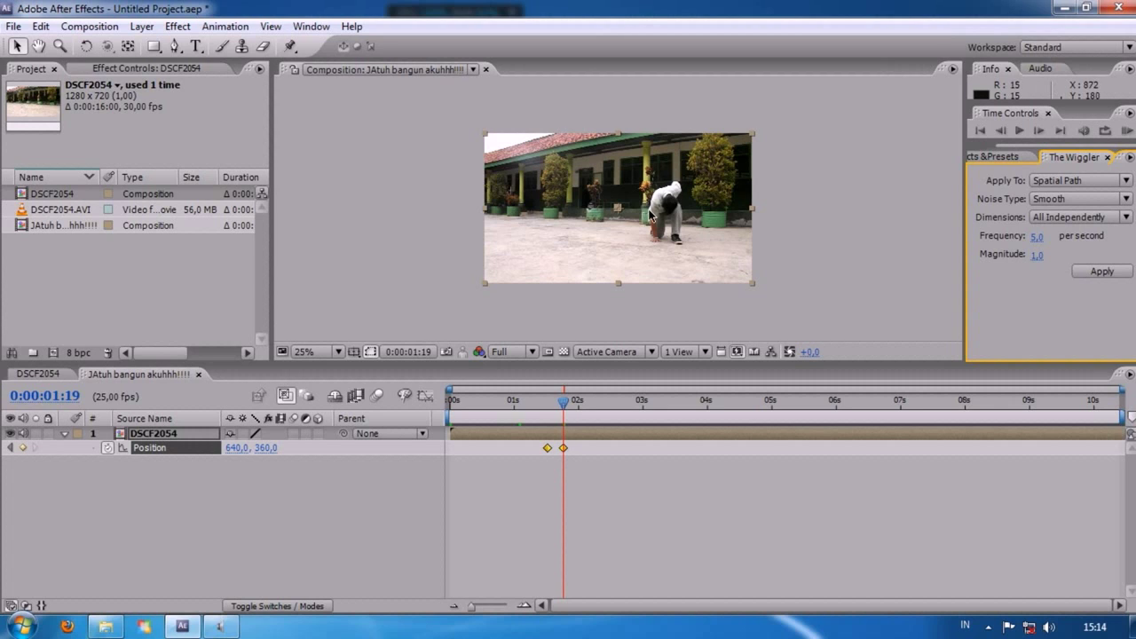
Apply The Wiggler to the selected Position keyframes along the spatial path with frequency 21 per second and magnitude 14.
mouse_move(1037, 243)
mouse_down()
mouse_move(1053, 237)
mouse_move(1048, 257)
mouse_up()
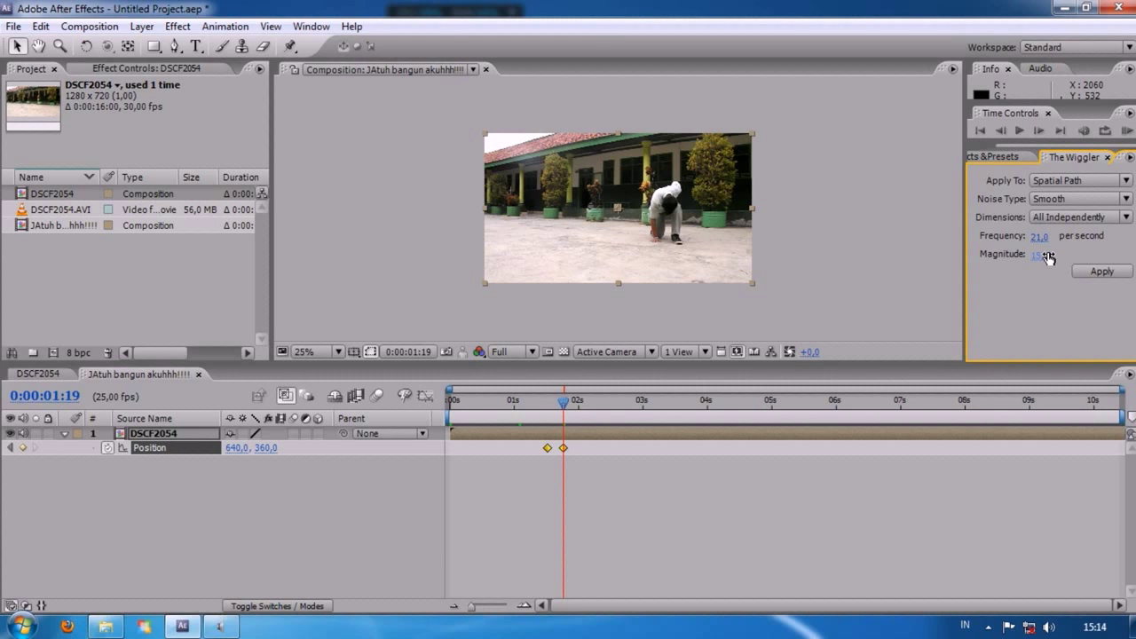
click(1093, 271)
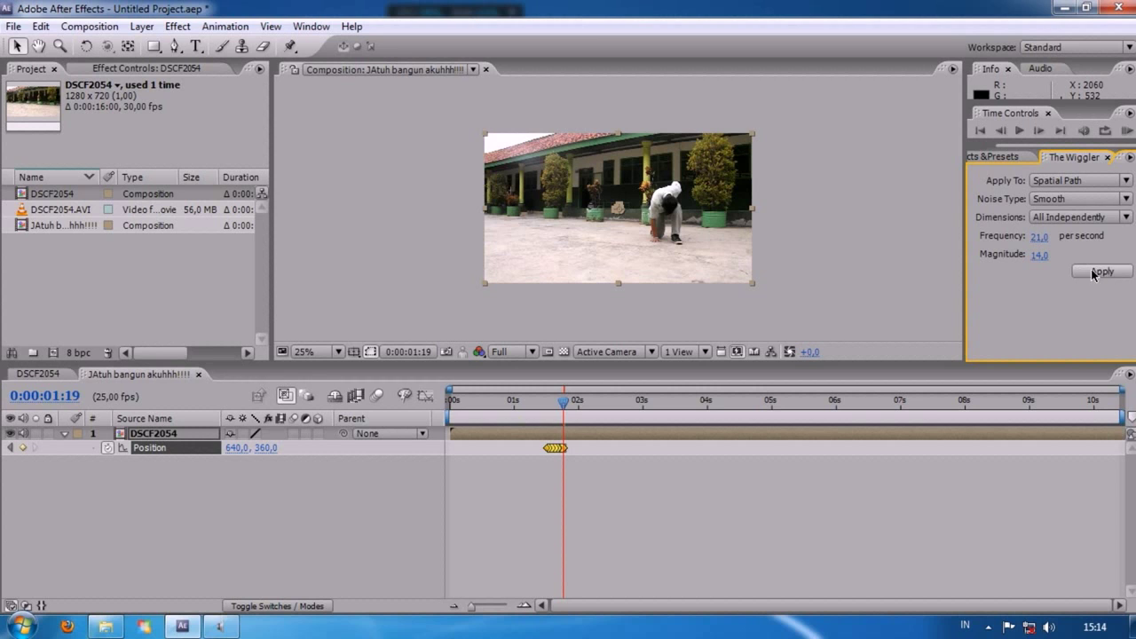
Trim the work area to about one second around the Position keyframes and run a RAM preview of the landing shake.
drag(1121, 416, 586, 415)
drag(473, 422, 561, 421)
drag(672, 416, 595, 416)
click(1127, 131)
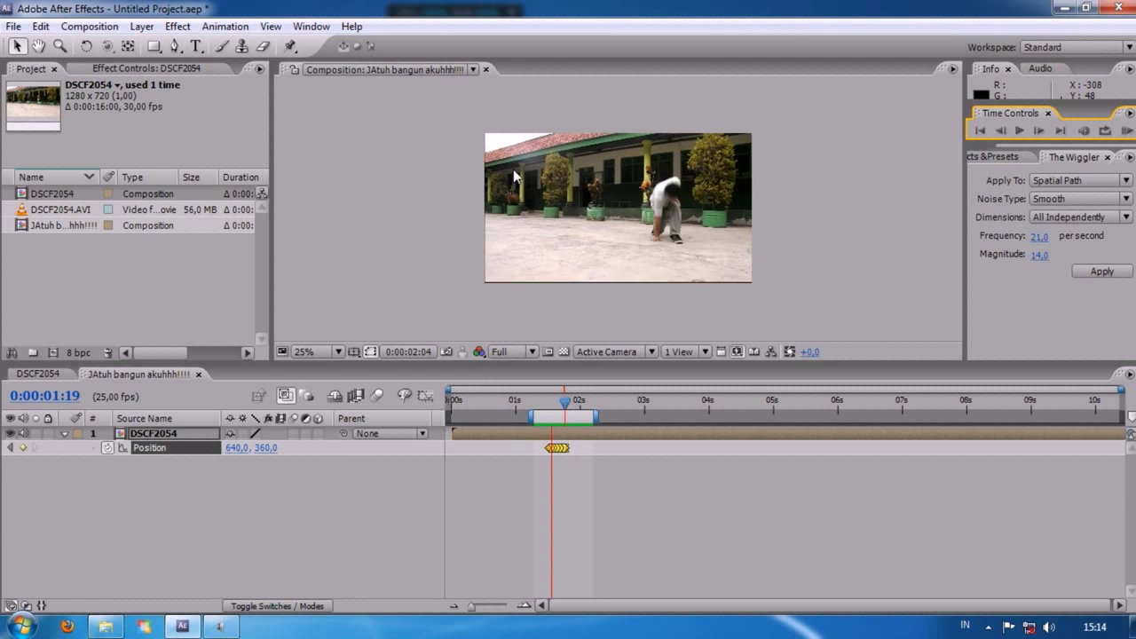
click(558, 420)
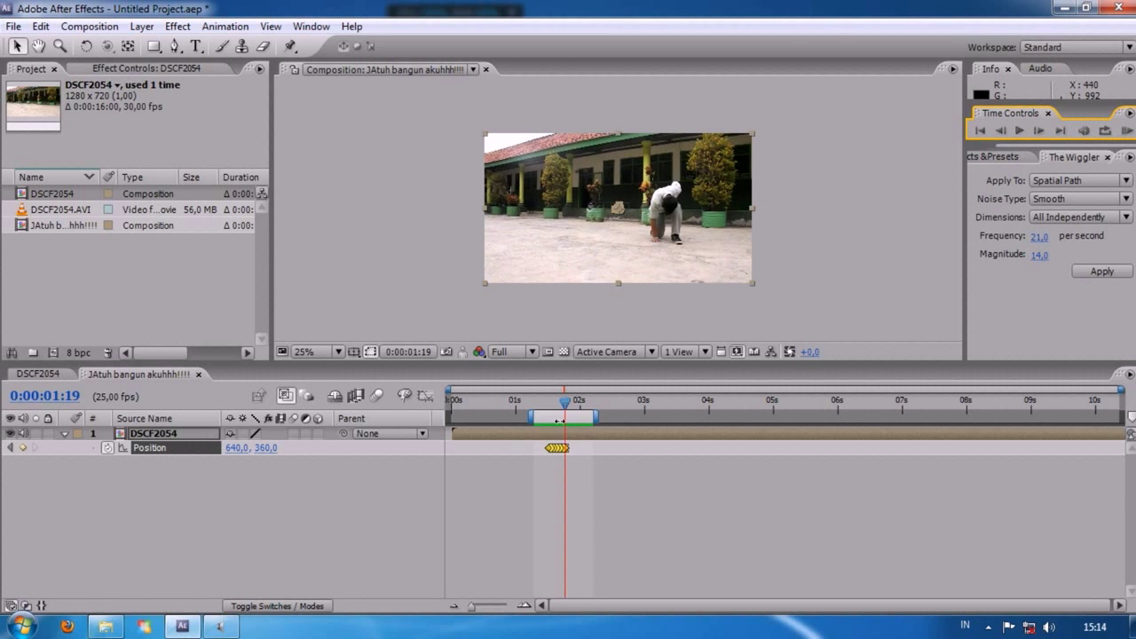
At 0:00:01:17, add Motion Tile to the DSCF2054 layer with output width 200, output height 230 and Mirror Edges enabled, and start a RAM preview.
drag(565, 405, 559, 406)
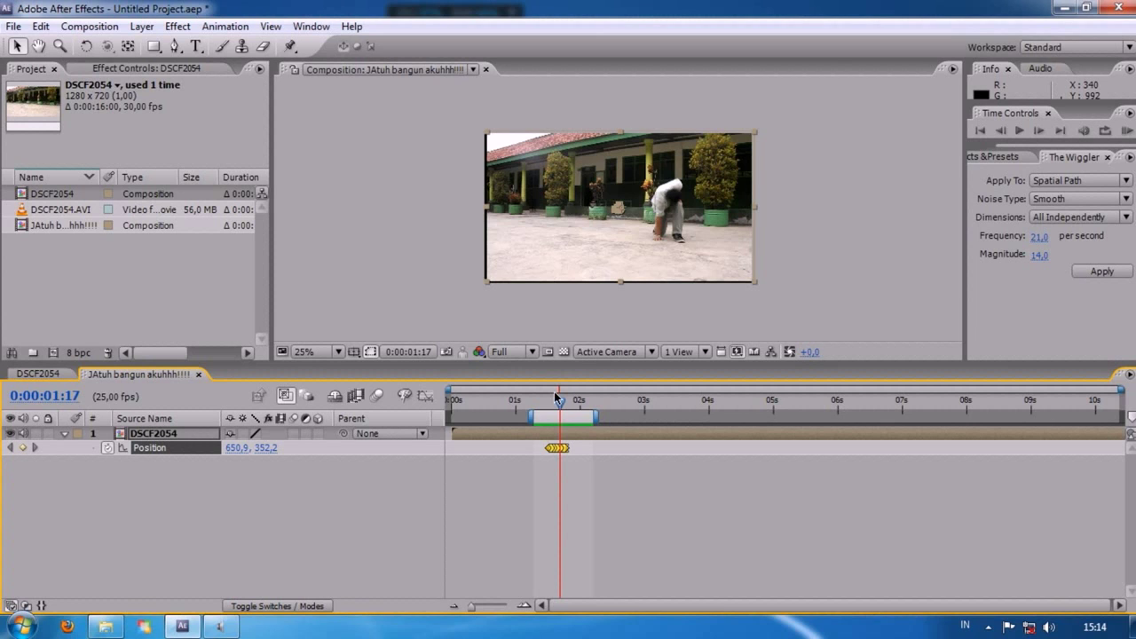
click(548, 466)
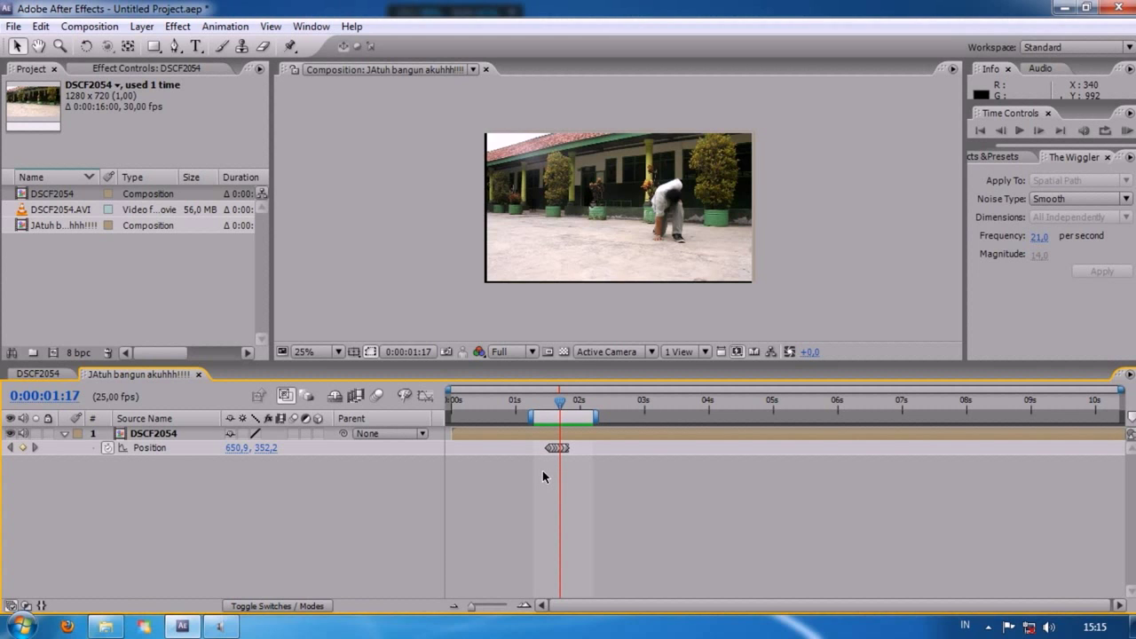
drag(588, 461, 541, 442)
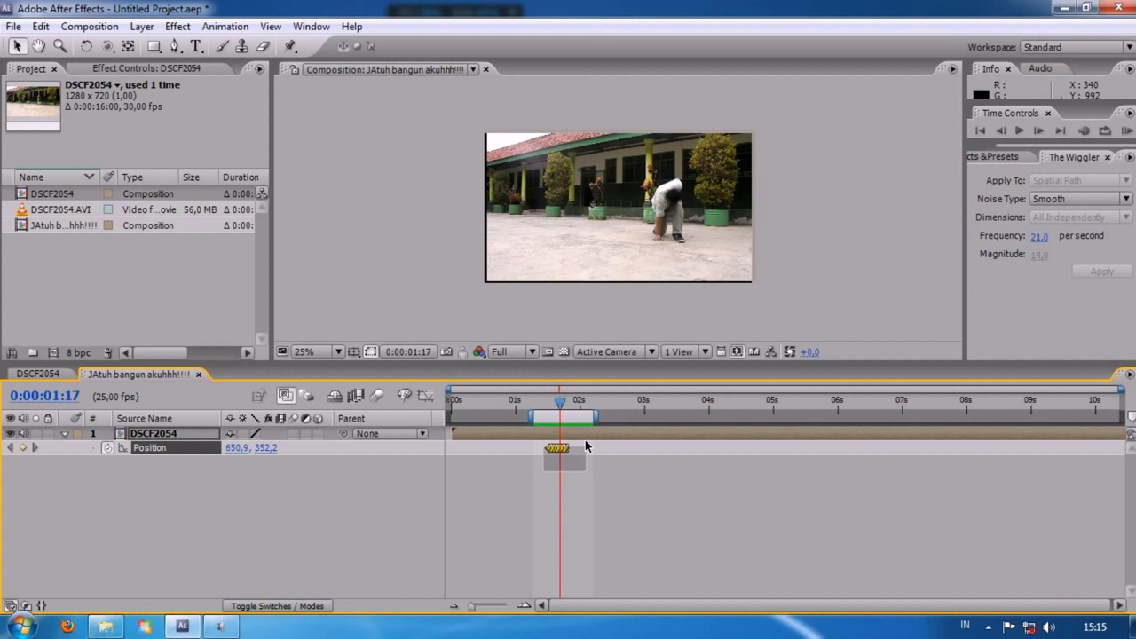
click(177, 26)
mouse_move(235, 383)
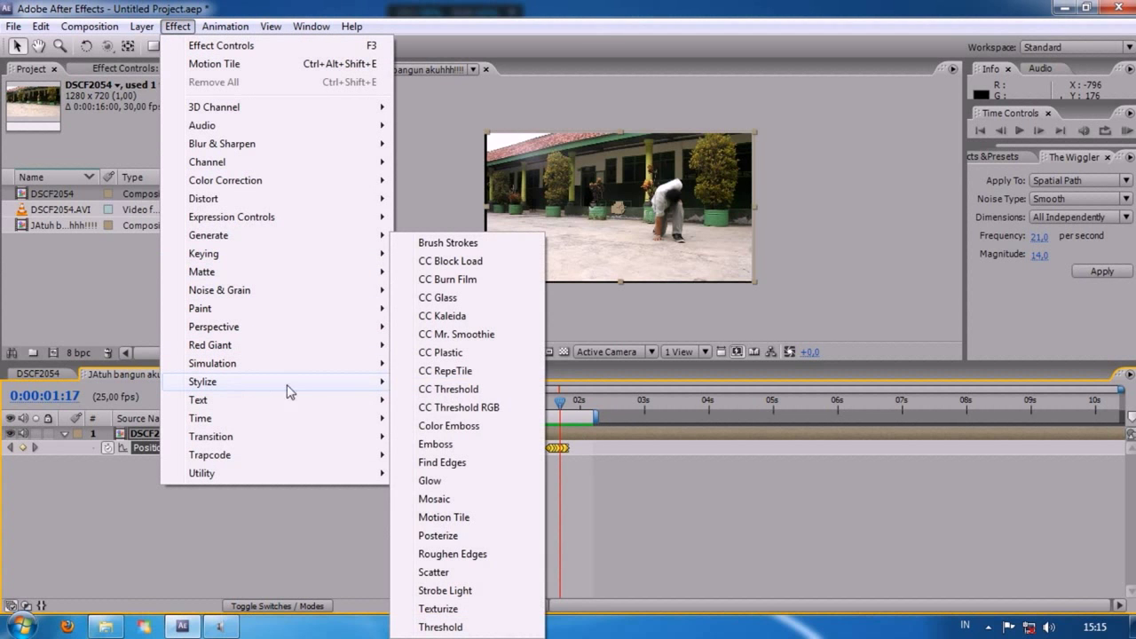
click(461, 518)
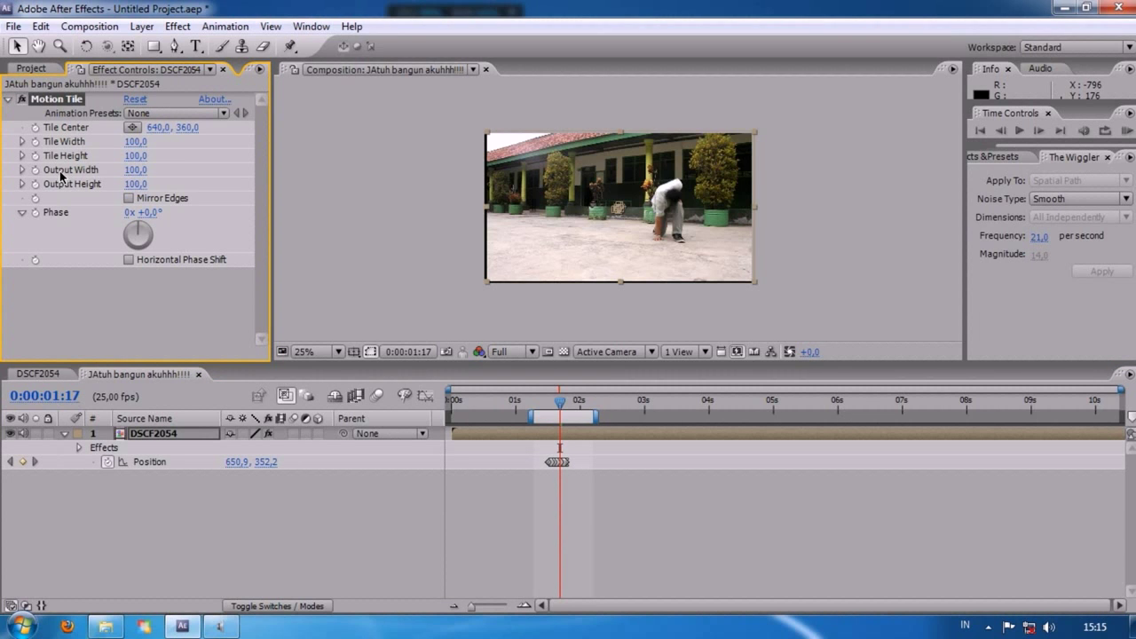
mouse_move(129, 175)
mouse_down()
mouse_move(142, 169)
mouse_move(143, 183)
mouse_up()
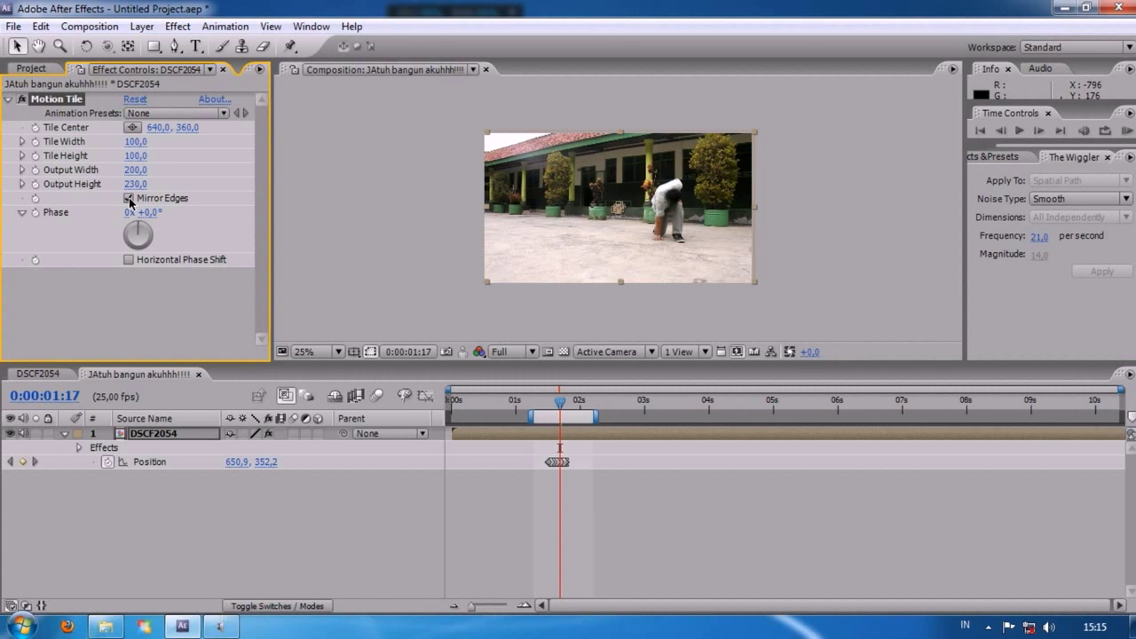
click(1127, 130)
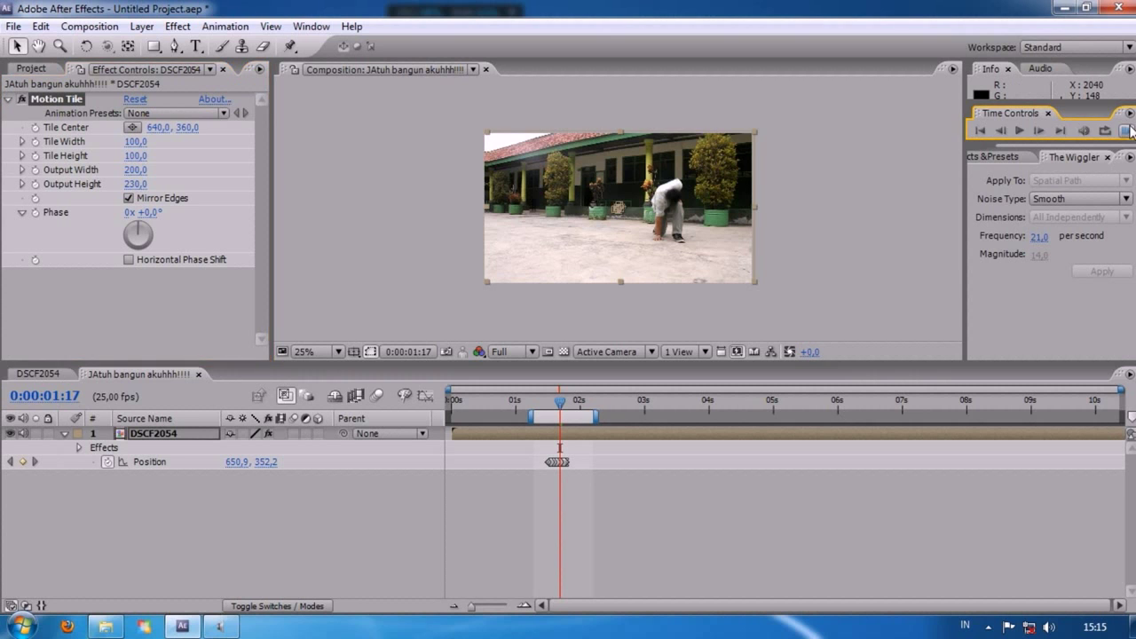